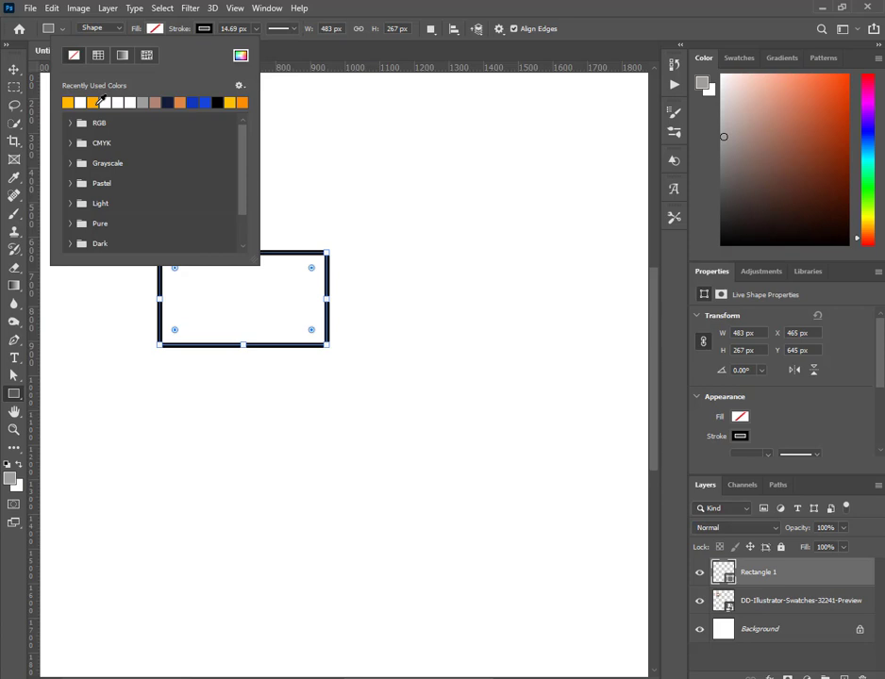
Fill the black-outlined rectangle with the recently used orange ffae00 and move it down and to the right, away from the swatch image.
{"action": "left_click", "coordinate": [94, 102]}
{"action": "left_click", "coordinate": [14, 69]}
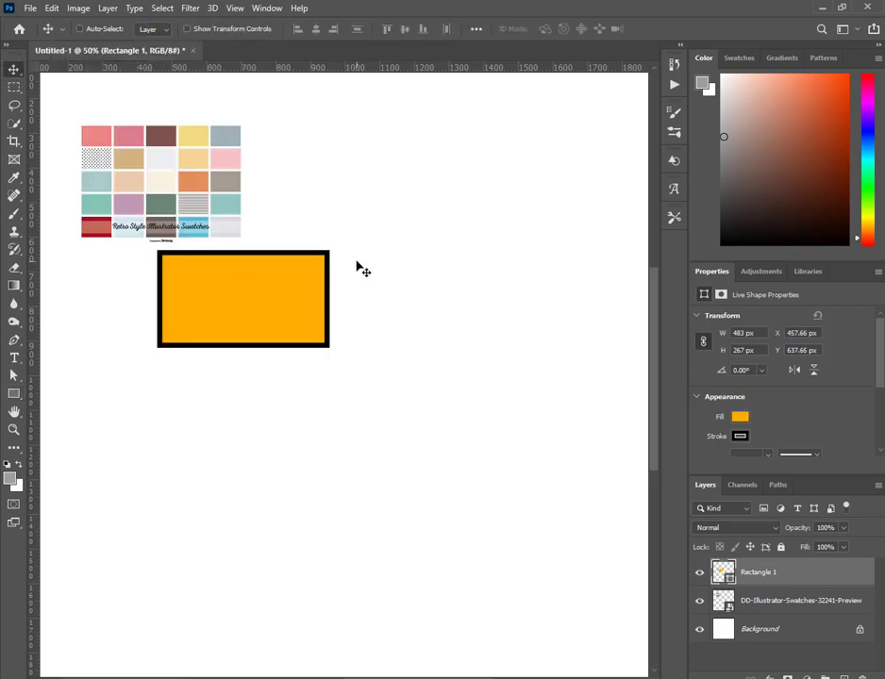
{"action": "left_click_drag", "start_coordinate": [291, 300], "coordinate": [376, 318]}
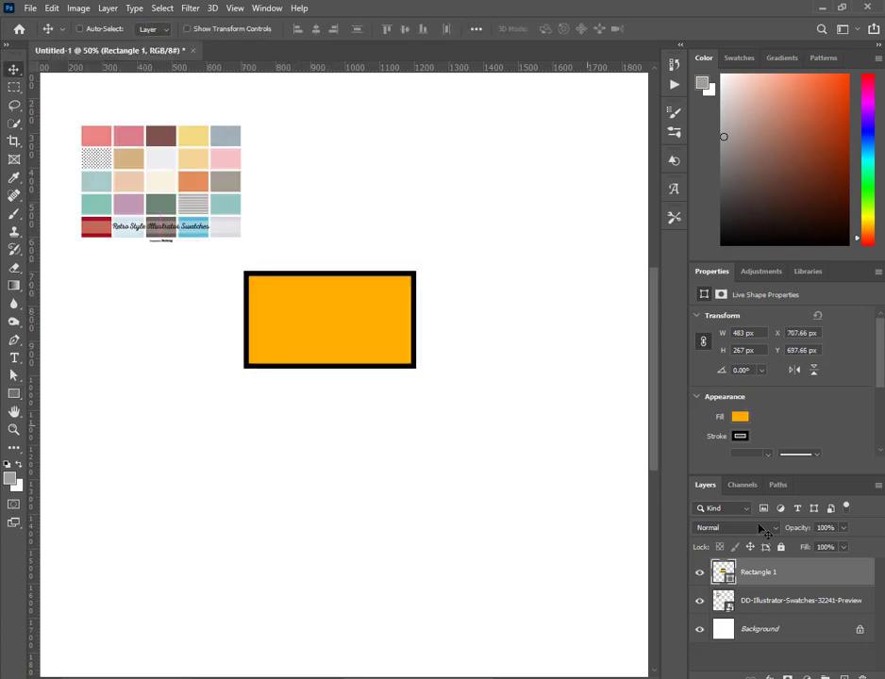
Round the rectangle's corners to 34 px and recolour its fill to e26071, a stronger tone of the sampled pink swatch.
{"action": "scroll", "coordinate": [778, 420], "scroll_direction": "down", "scroll_amount": 3}
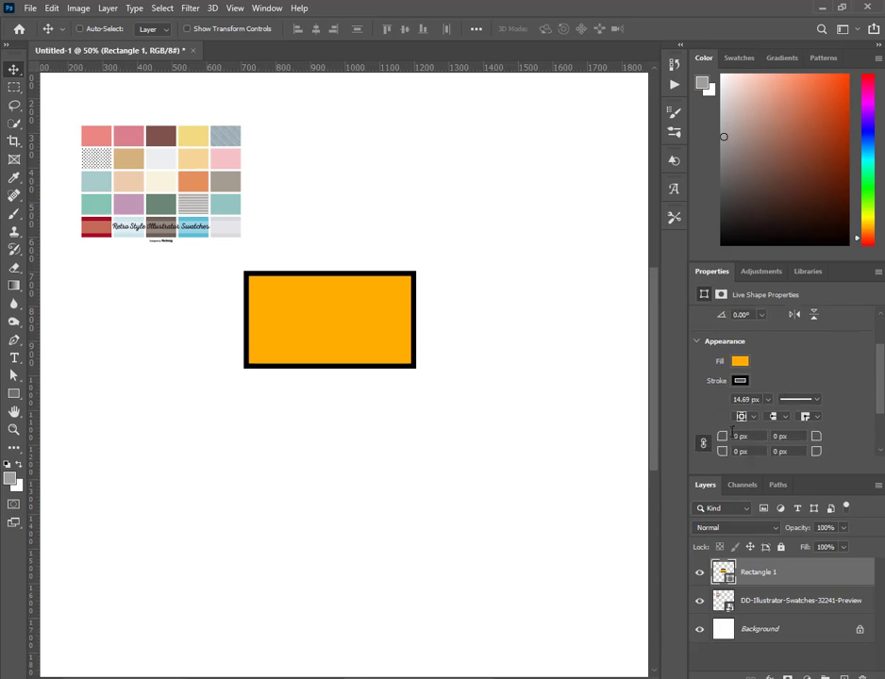
{"action": "left_click_drag", "start_coordinate": [725, 441], "coordinate": [744, 447]}
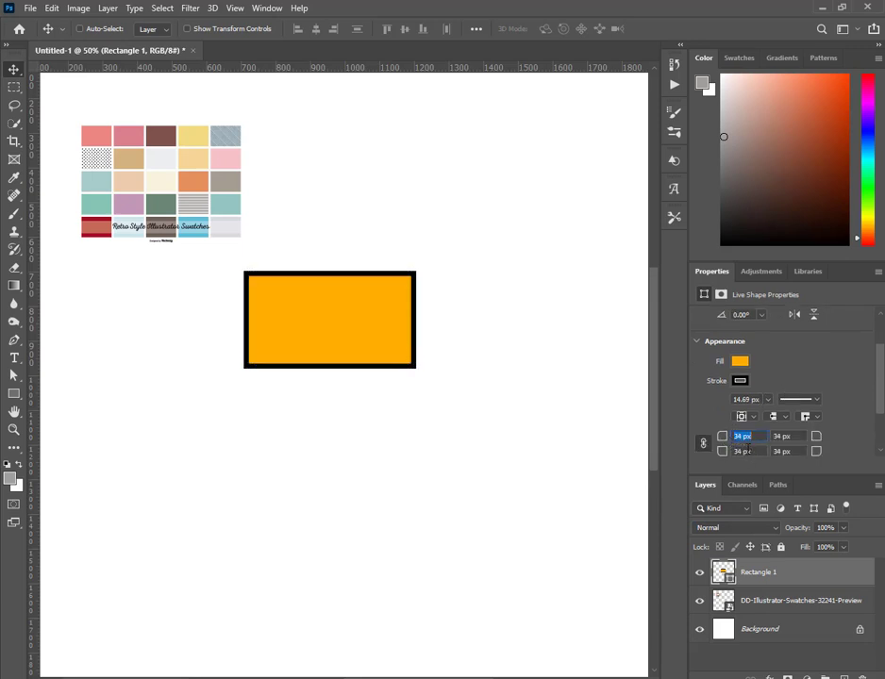
{"action": "left_click", "coordinate": [740, 361]}
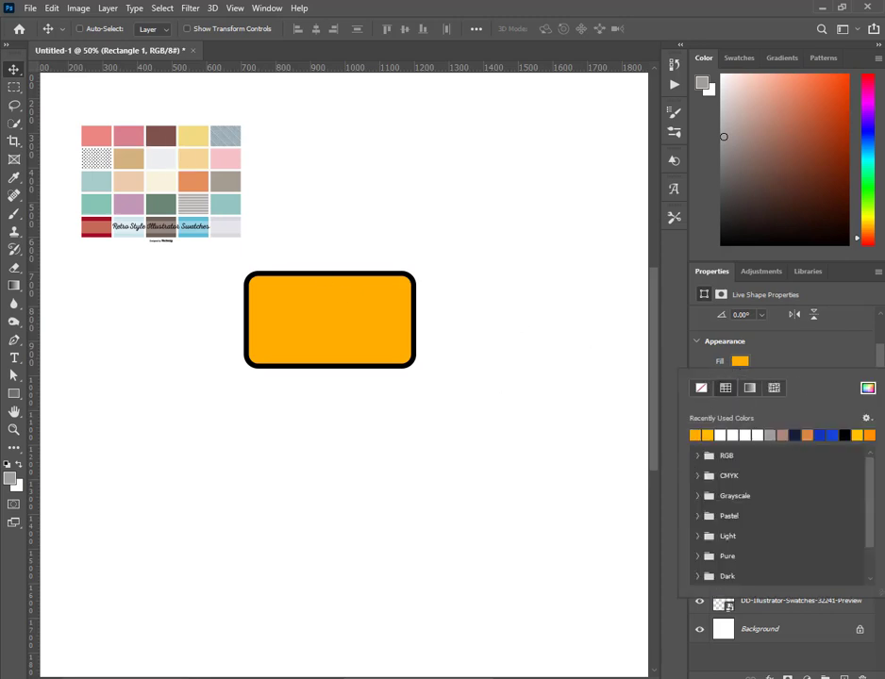
{"action": "left_click", "coordinate": [864, 388]}
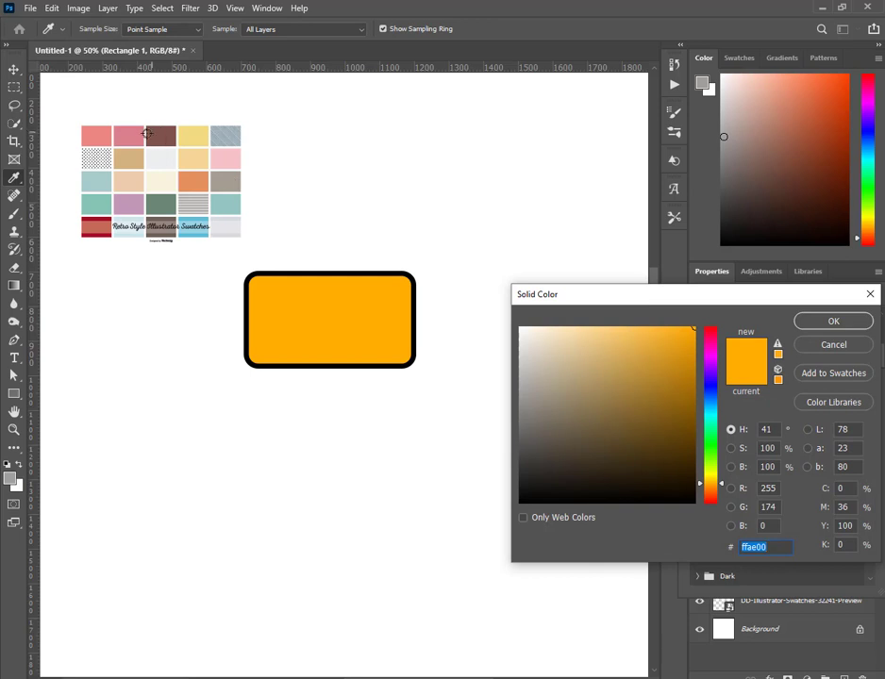
{"action": "left_click", "coordinate": [132, 137]}
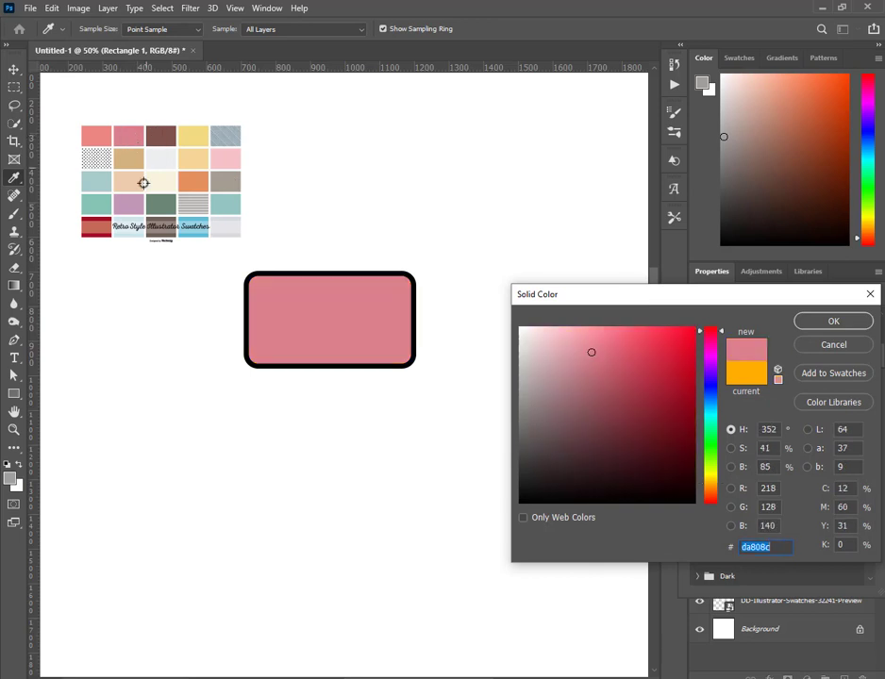
{"action": "mouse_move", "coordinate": [594, 353]}
{"action": "left_mouse_down"}
{"action": "mouse_move", "coordinate": [608, 342]}
{"action": "mouse_move", "coordinate": [621, 347]}
{"action": "left_mouse_up"}
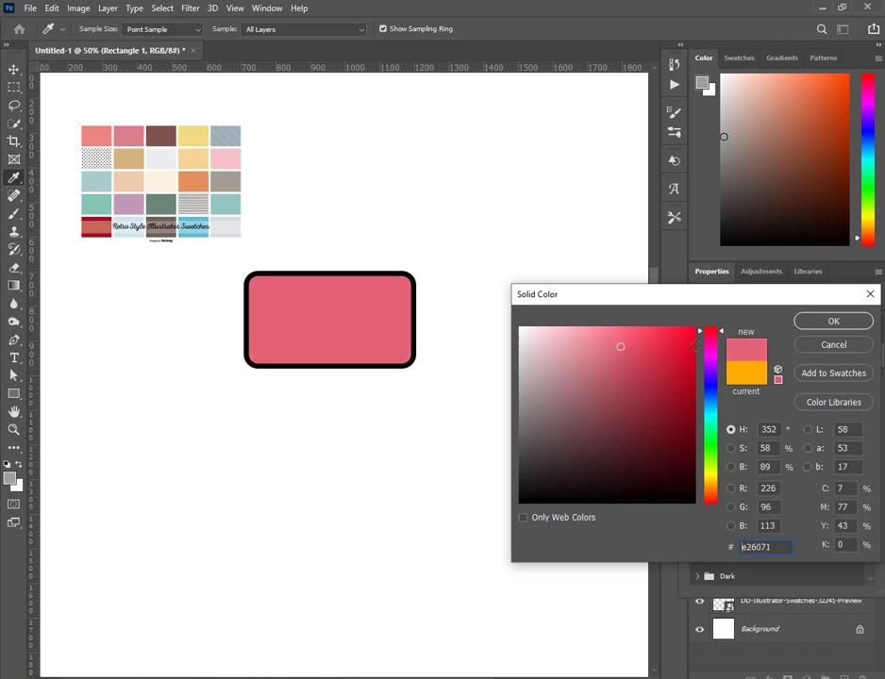
{"action": "left_click", "coordinate": [802, 321]}
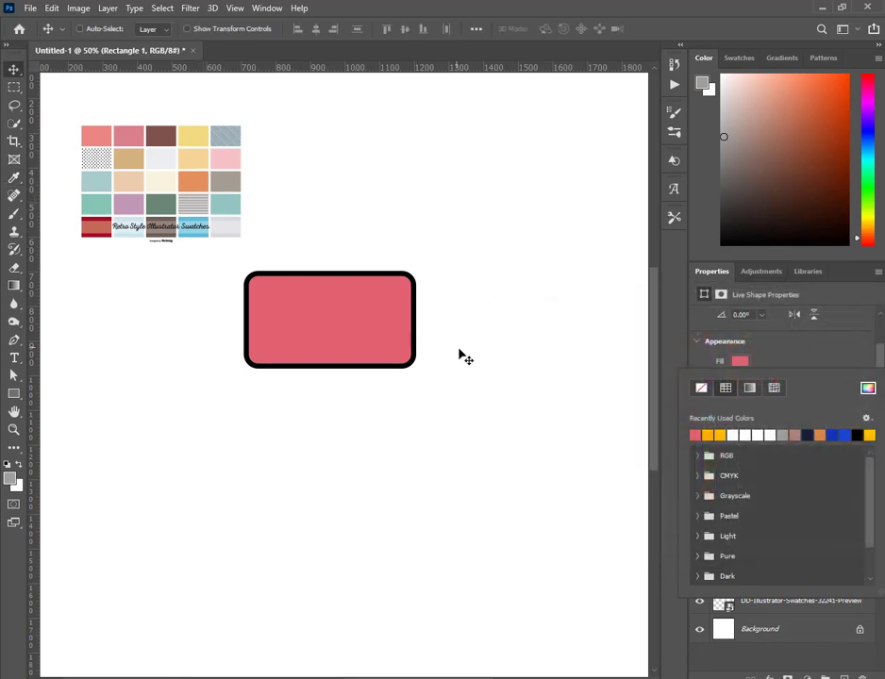
{"action": "left_click", "coordinate": [615, 488]}
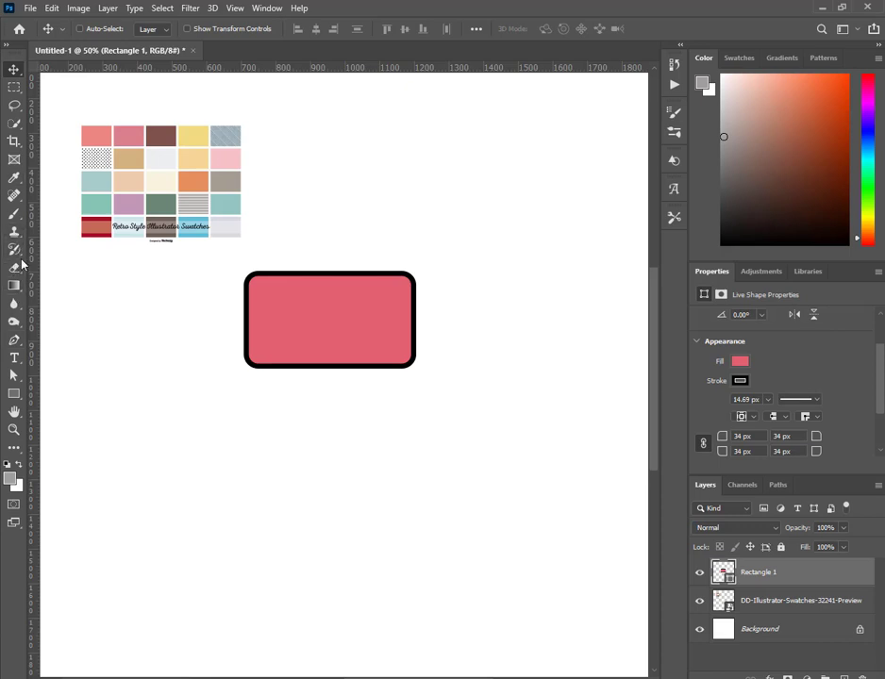
Draw a closed triangular tail about 108 by 102 px under the rectangle's lower-left edge with the Pen tool in Shape mode.
{"action": "left_click_drag", "start_coordinate": [14, 341], "coordinate": [52, 354]}
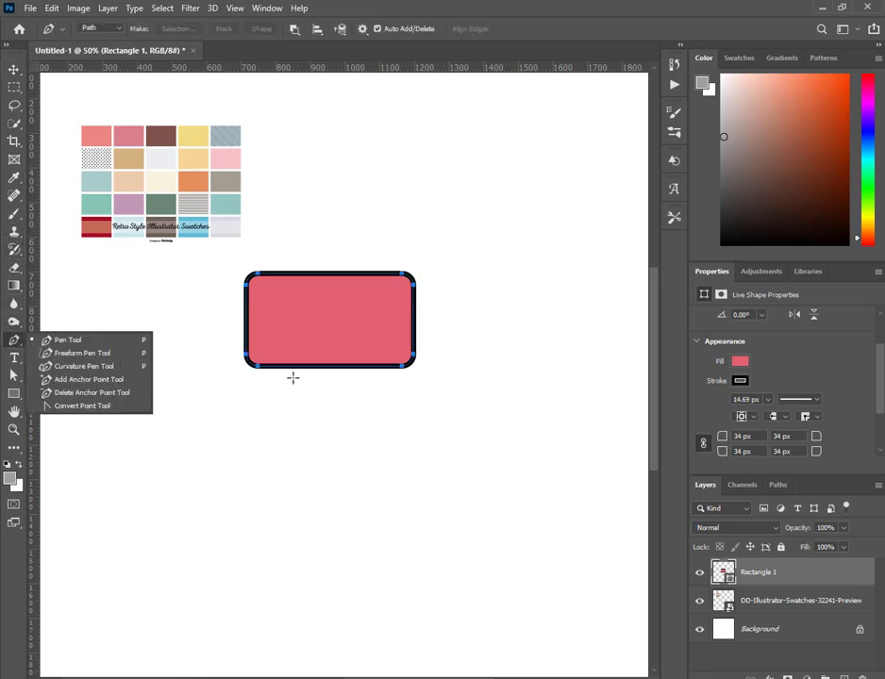
{"action": "left_click", "coordinate": [104, 29]}
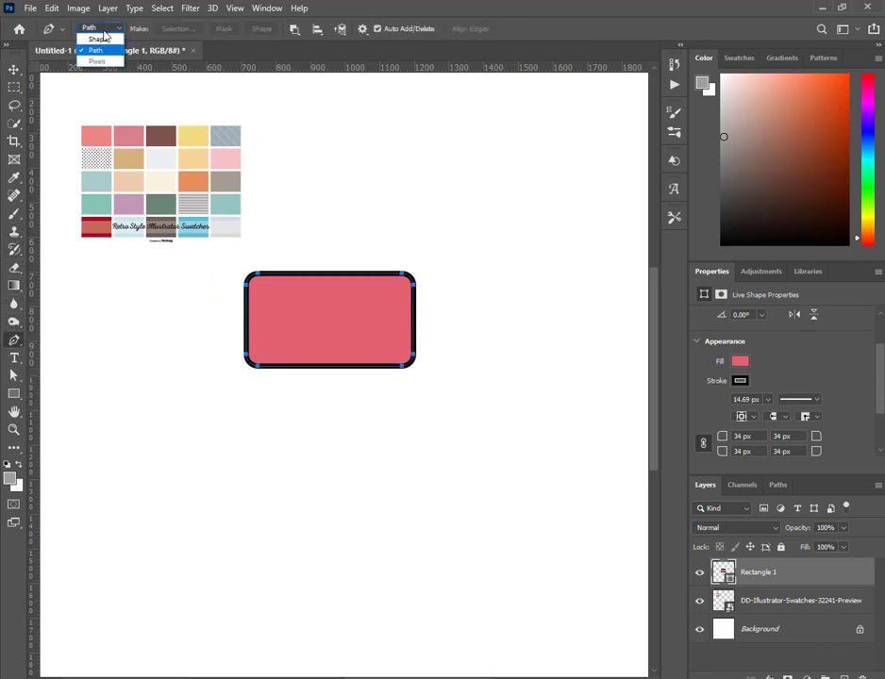
{"action": "left_click", "coordinate": [98, 40]}
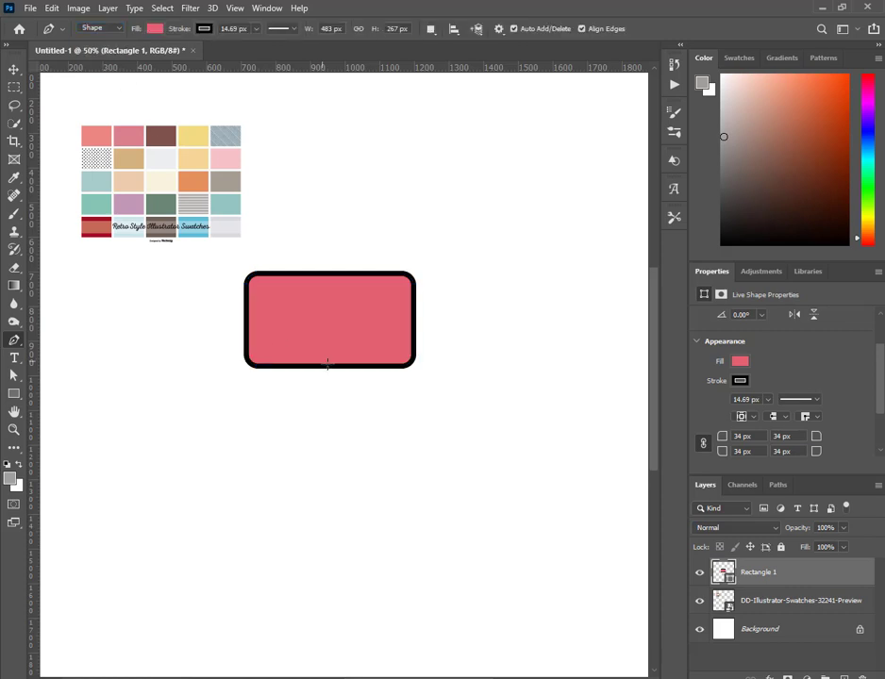
{"action": "left_click", "coordinate": [261, 364]}
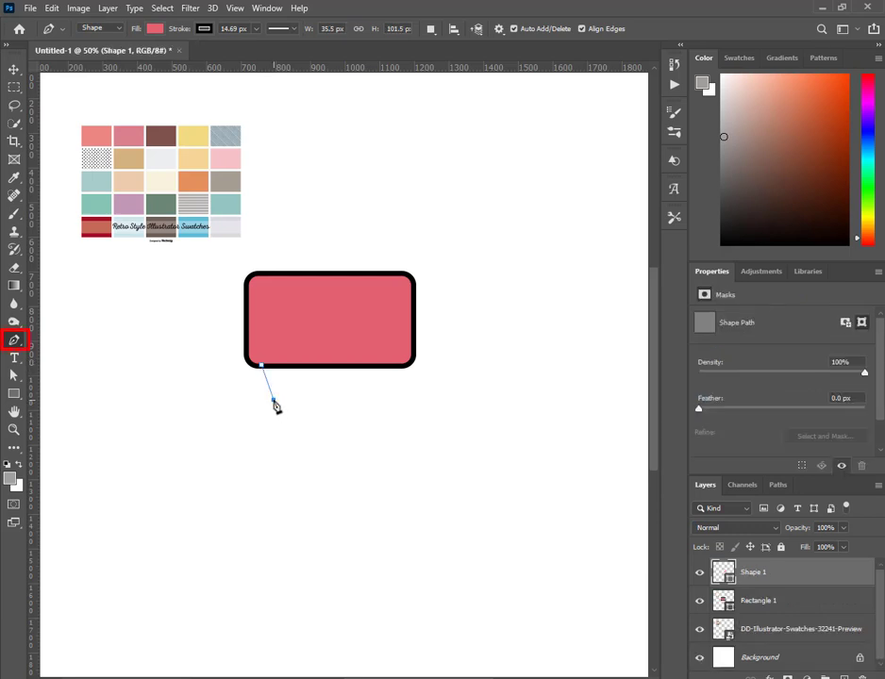
{"action": "left_click", "coordinate": [272, 400]}
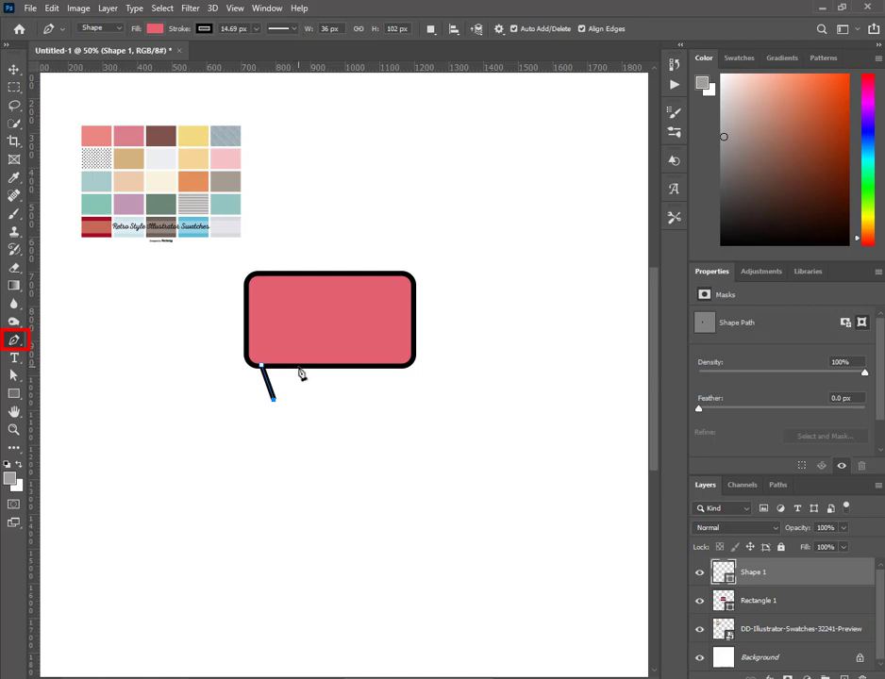
{"action": "left_click", "coordinate": [299, 368]}
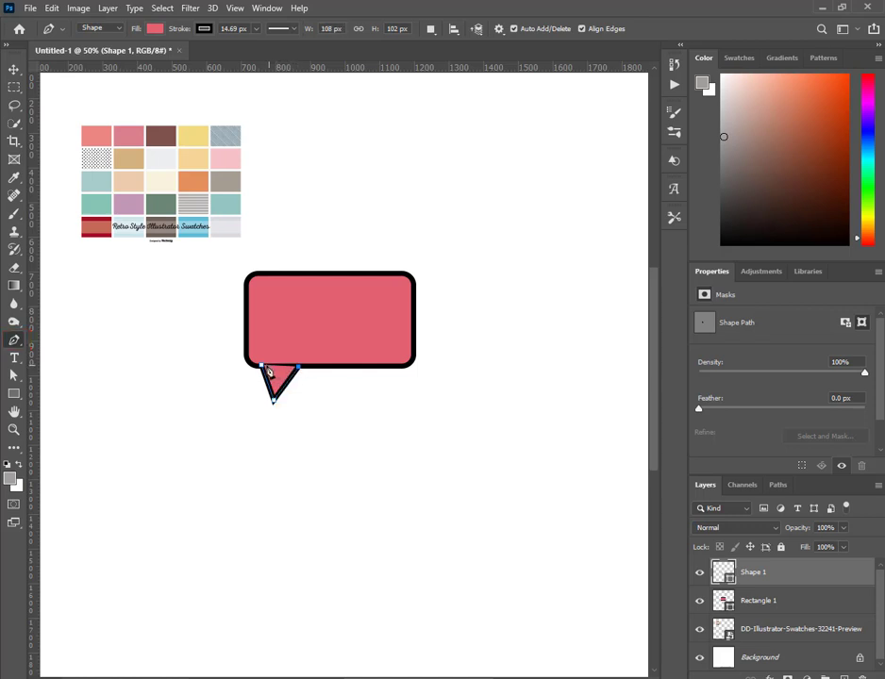
{"action": "left_click", "coordinate": [264, 367]}
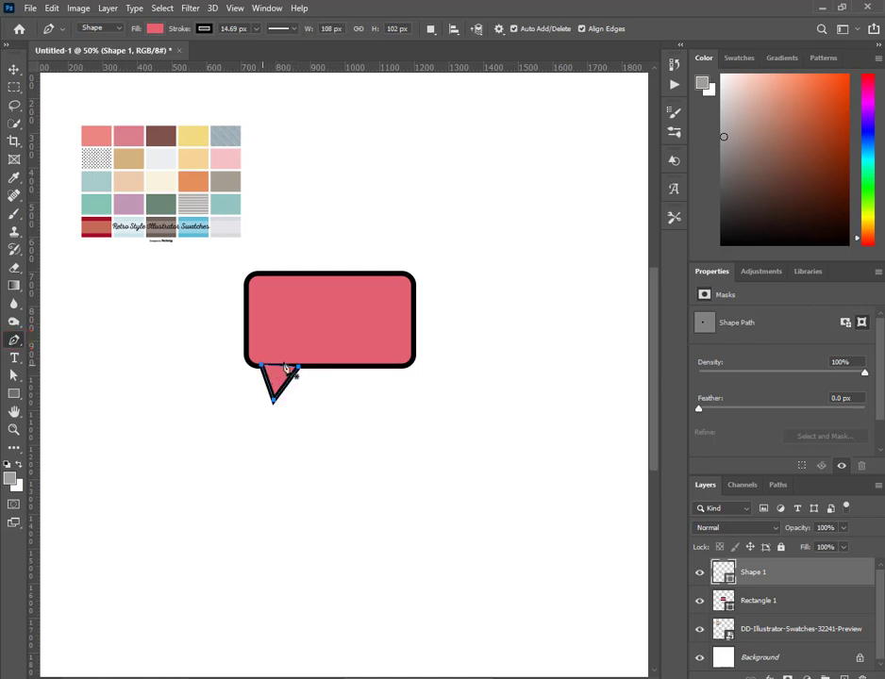
{"action": "left_click", "coordinate": [14, 70]}
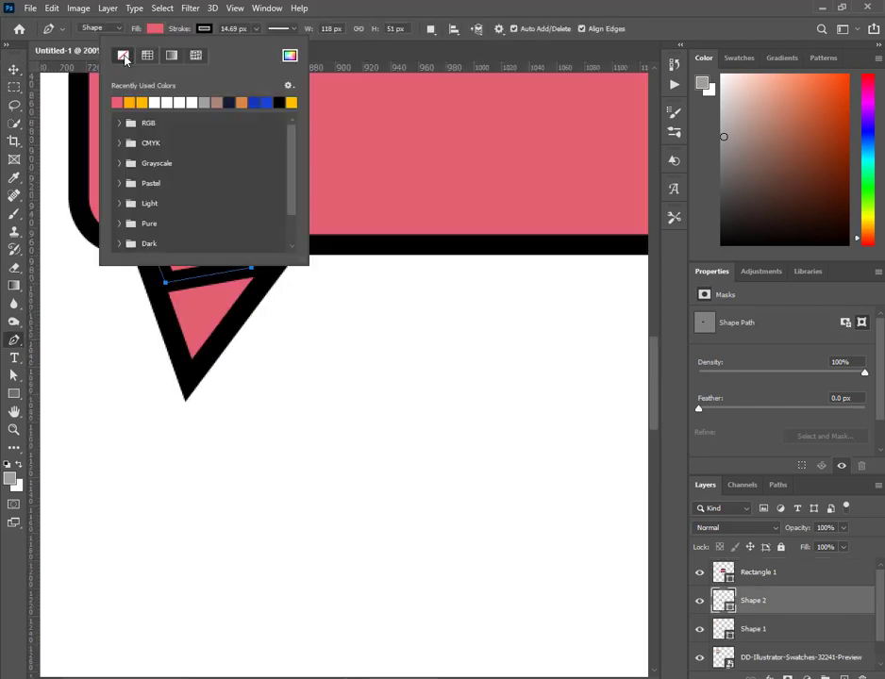
Remove the stroke from the Shape 2 patch over the tail joint and move its layer above Rectangle 1.
{"action": "left_click", "coordinate": [14, 70]}
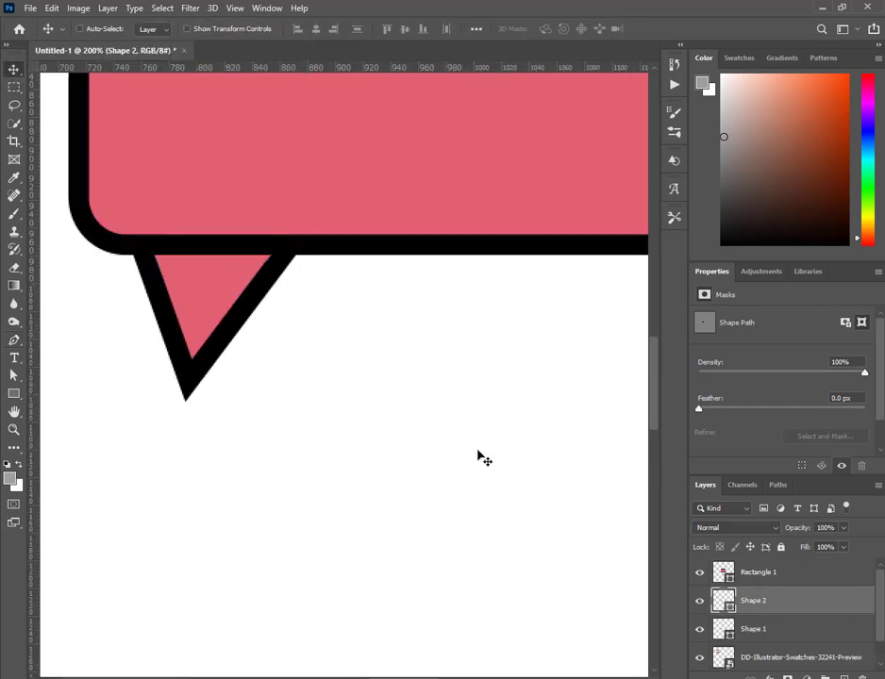
{"action": "left_click_drag", "start_coordinate": [753, 597], "coordinate": [759, 564]}
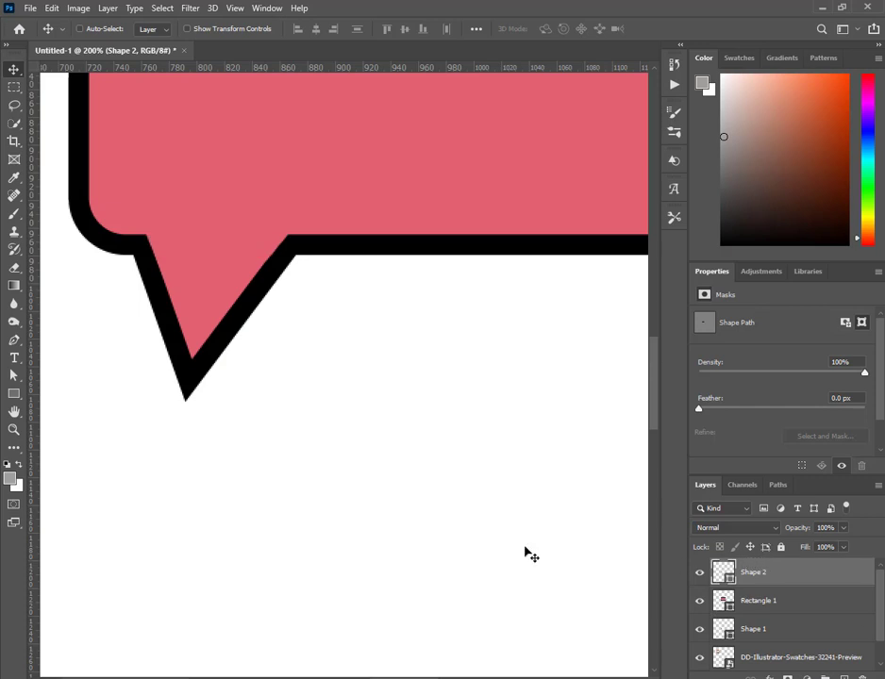
{"action": "key", "text": "ctrl+minus"}
{"action": "key", "text": "ctrl+minus"}
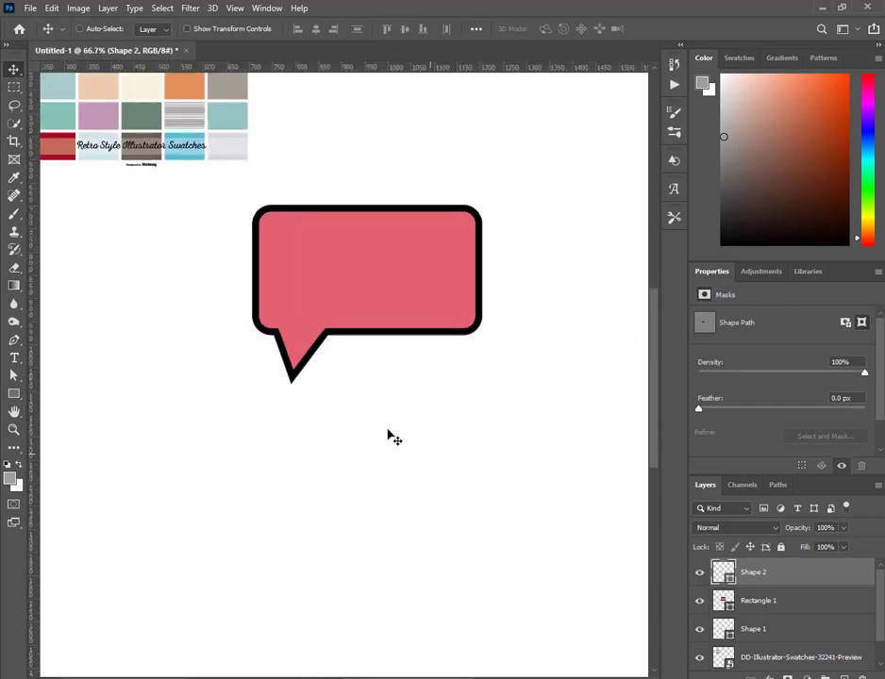
Group the layers from Shape 2 down to the swatch preview image.
{"action": "scroll", "coordinate": [791, 638], "scroll_direction": "down", "scroll_amount": 1}
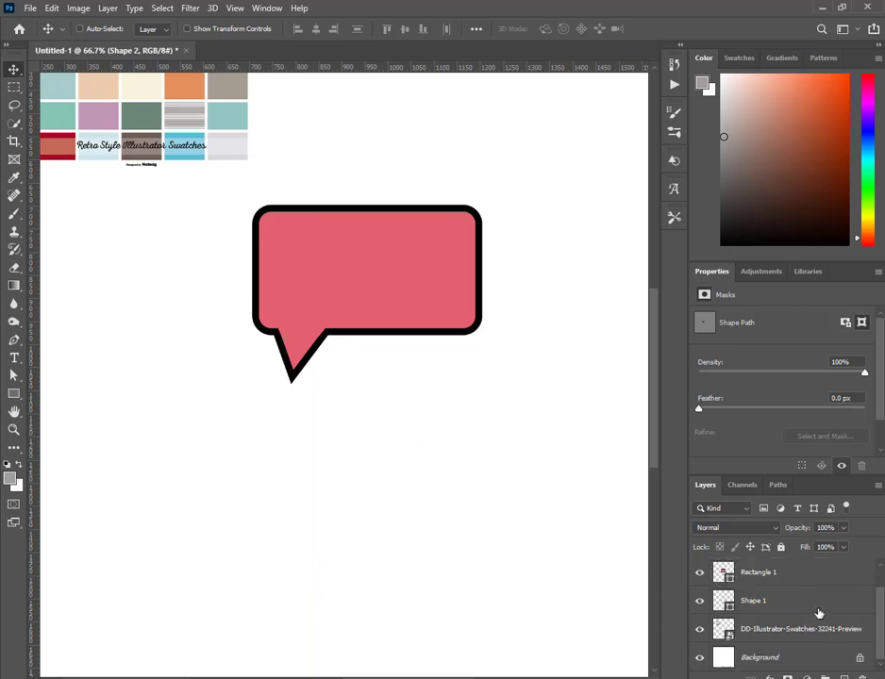
{"action": "left_click", "coordinate": [791, 632], "text": "shift"}
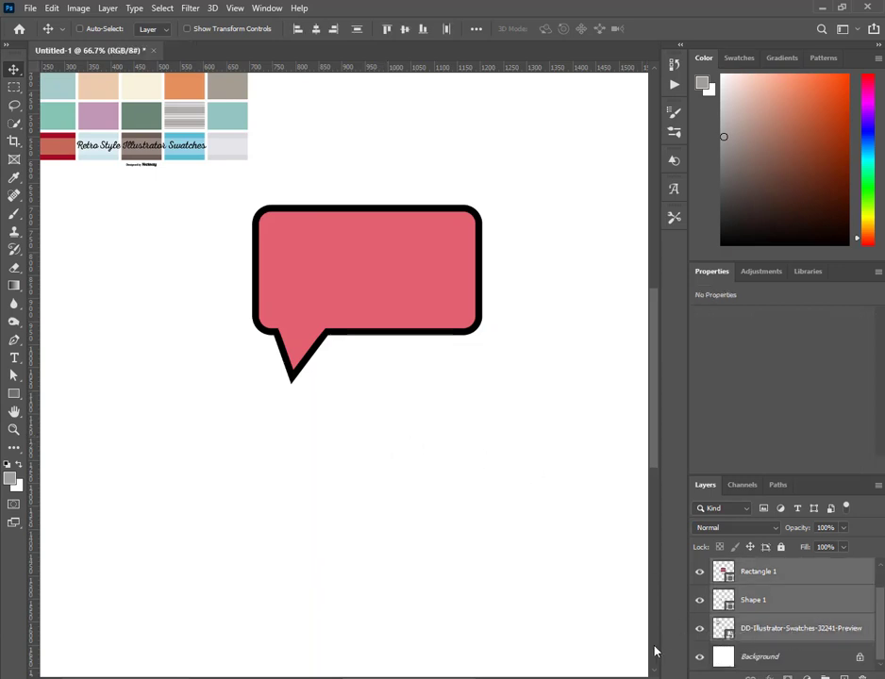
{"action": "key", "text": "ctrl+g"}
{"action": "scroll", "coordinate": [461, 440], "scroll_direction": "up", "scroll_amount": 3}
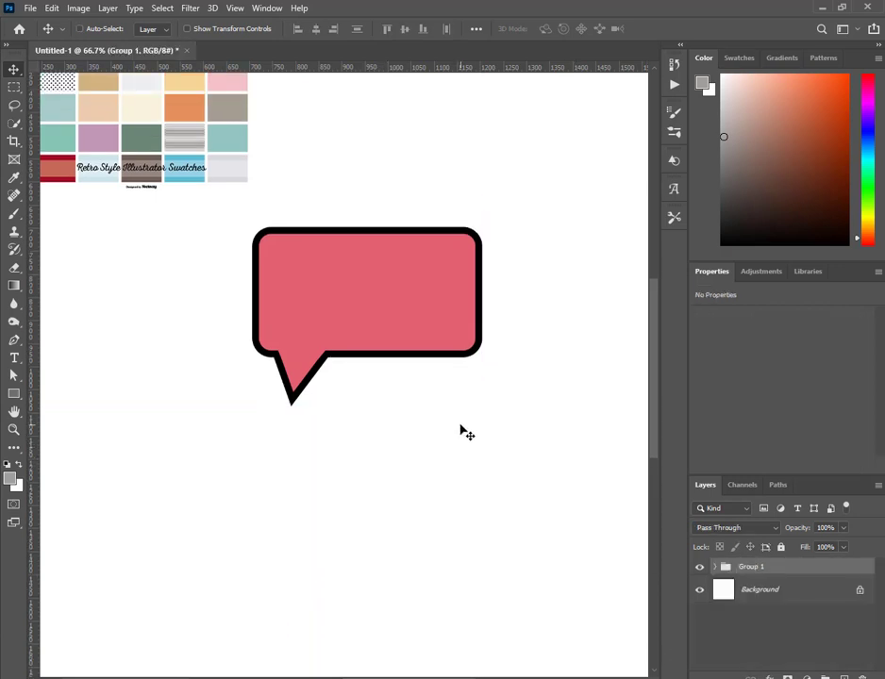
Add a new layer and draw a rectangle about 476 by 258 px centred on the speech bubble's upper-left corner.
{"action": "scroll", "coordinate": [388, 425], "scroll_direction": "down", "scroll_amount": 2}
{"action": "left_click", "coordinate": [846, 676]}
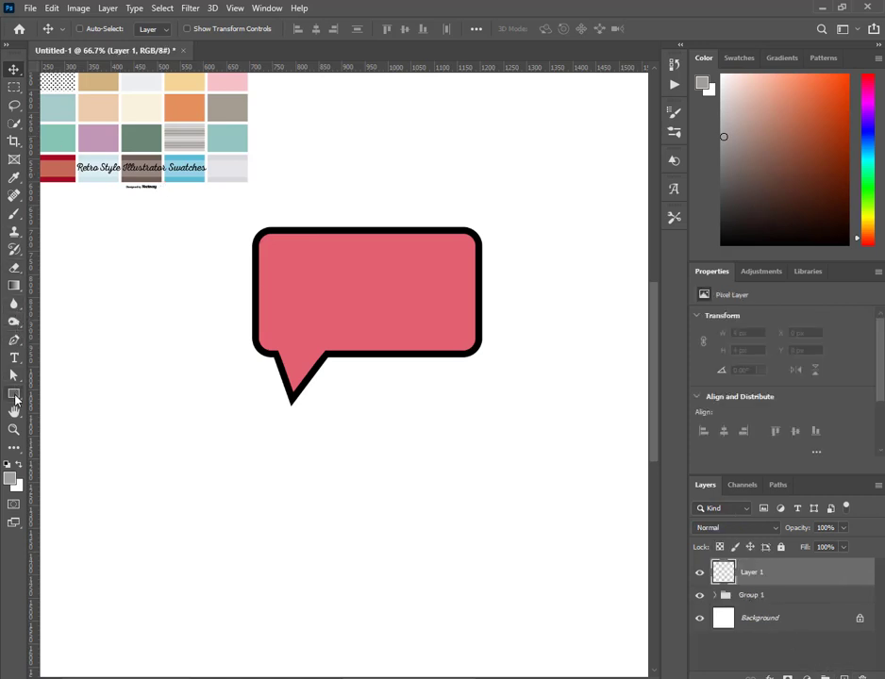
{"action": "left_click", "coordinate": [14, 394]}
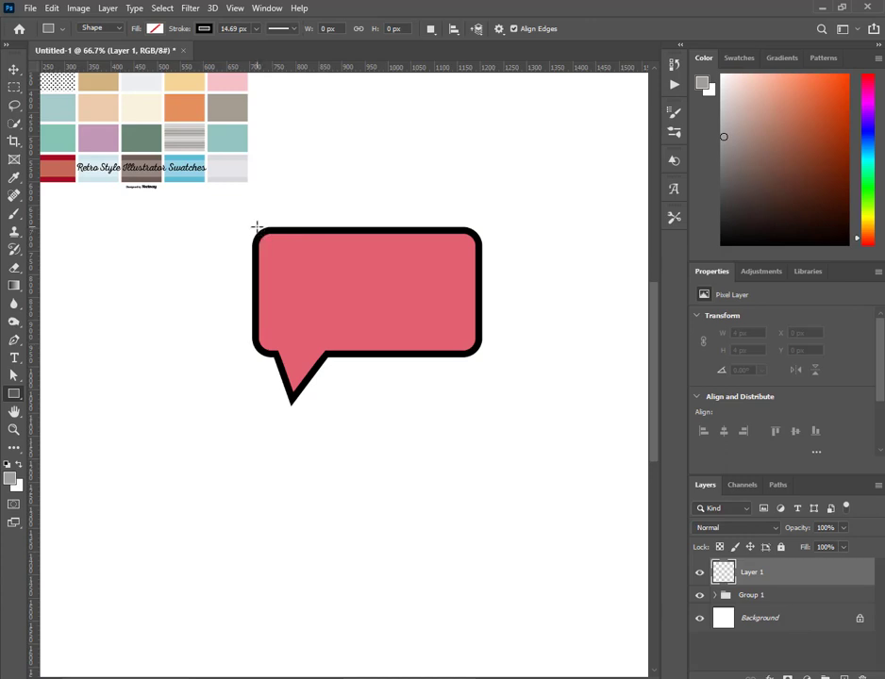
{"action": "left_click_drag", "start_coordinate": [256, 226], "coordinate": [367, 286]}
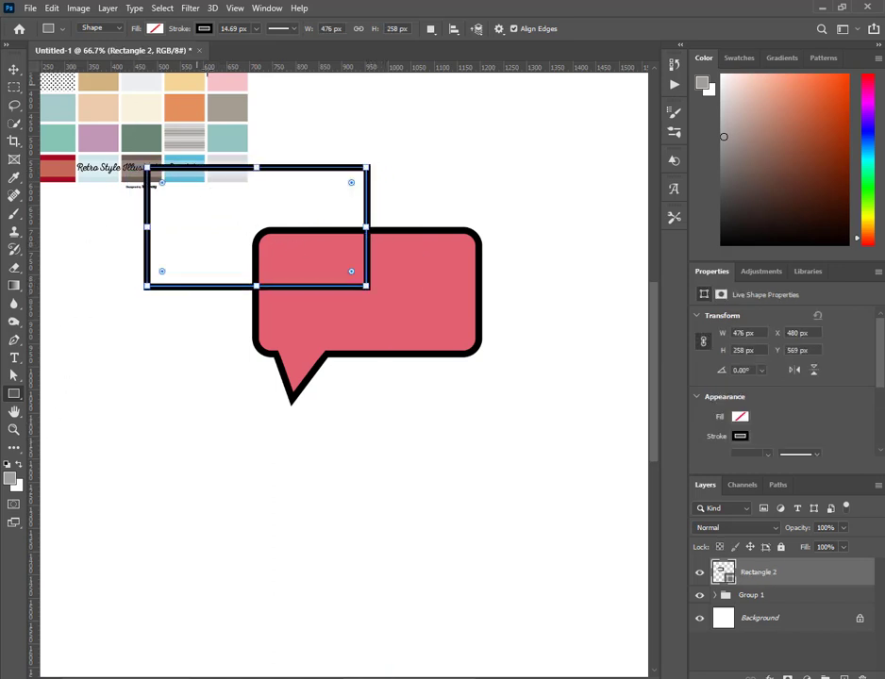
Remove the new rectangle's stroke and fill it with the recently used yellow-orange.
{"action": "left_click", "coordinate": [205, 28]}
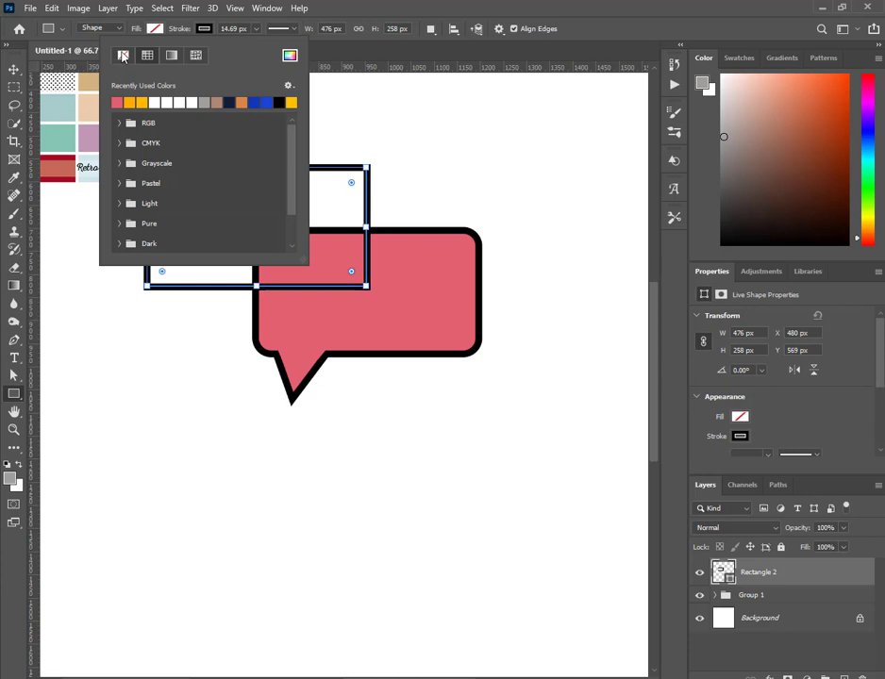
{"action": "left_click", "coordinate": [123, 56]}
{"action": "left_click", "coordinate": [149, 32]}
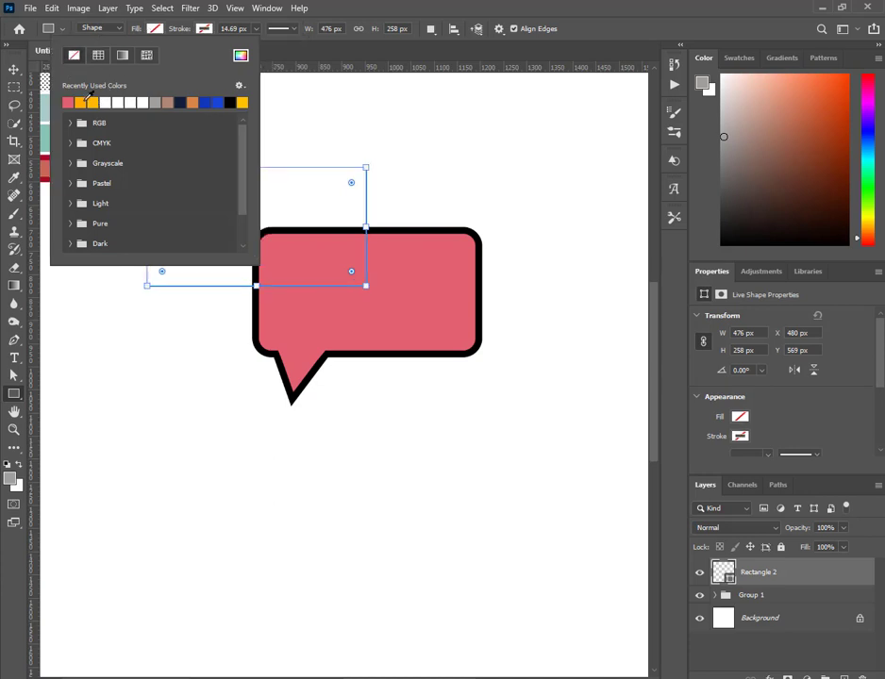
{"action": "left_click", "coordinate": [93, 101]}
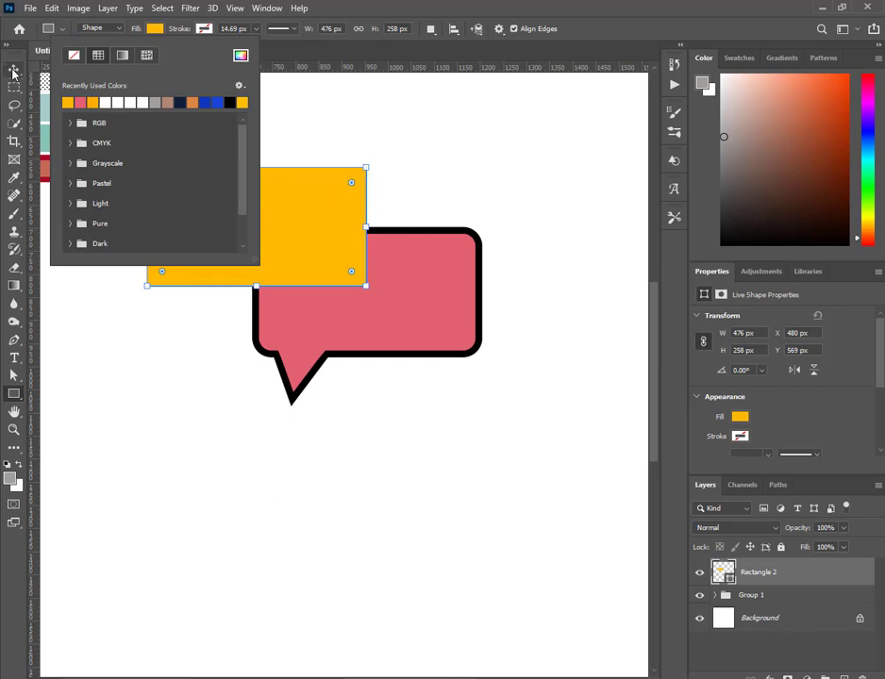
Place the yellow rectangle behind the bubble group, offset slightly up and left at about X 692, Y 679 px.
{"action": "left_click", "coordinate": [13, 71]}
{"action": "left_click_drag", "start_coordinate": [233, 210], "coordinate": [352, 275]}
{"action": "left_click_drag", "start_coordinate": [825, 582], "coordinate": [808, 608]}
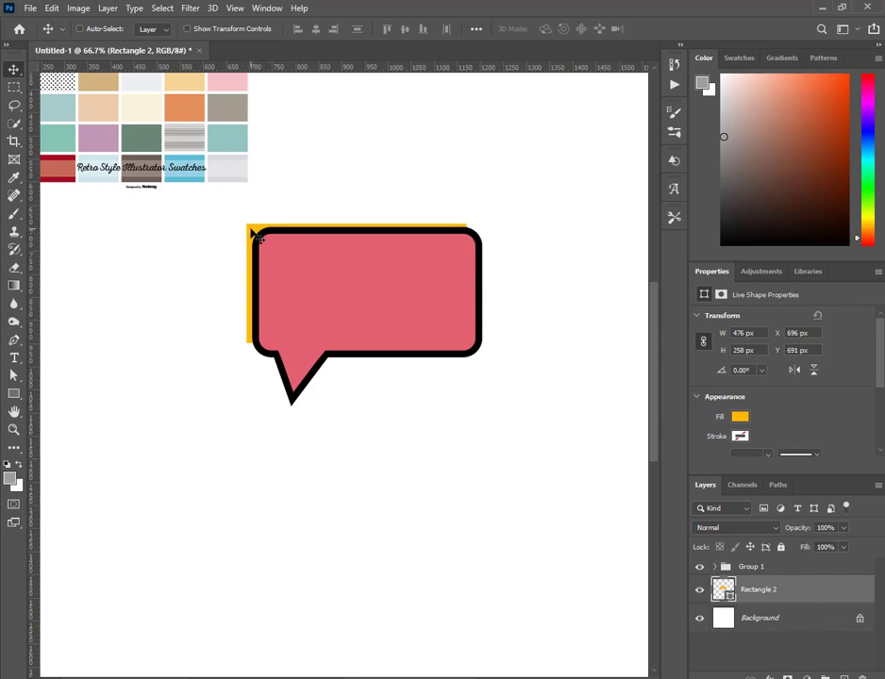
{"action": "left_click_drag", "start_coordinate": [252, 231], "coordinate": [250, 229]}
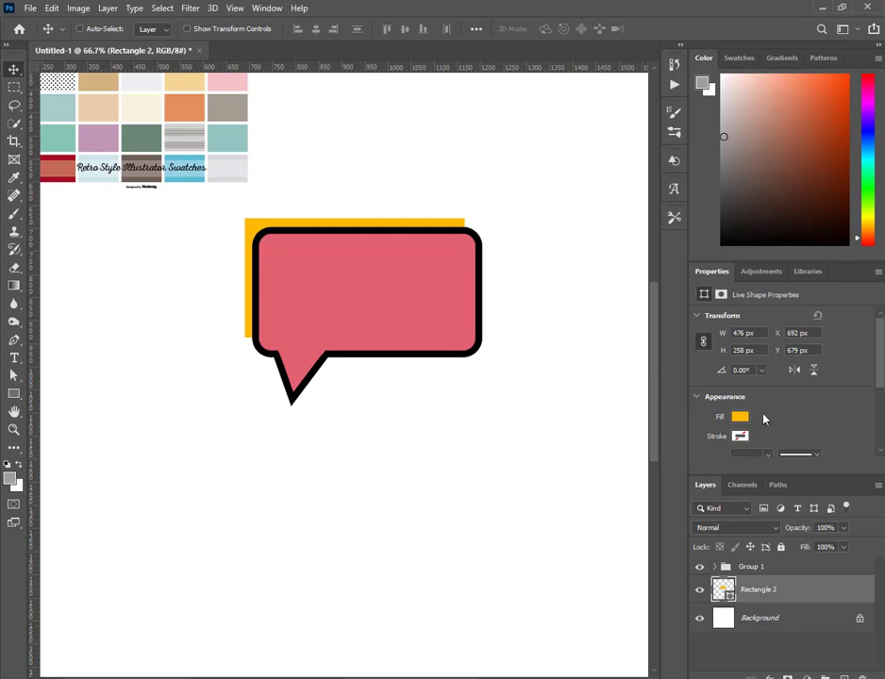
Round all corners of the yellow rectangle behind the bubble to match the bubble's rounded shape.
{"action": "scroll", "coordinate": [764, 419], "scroll_direction": "down", "scroll_amount": 2}
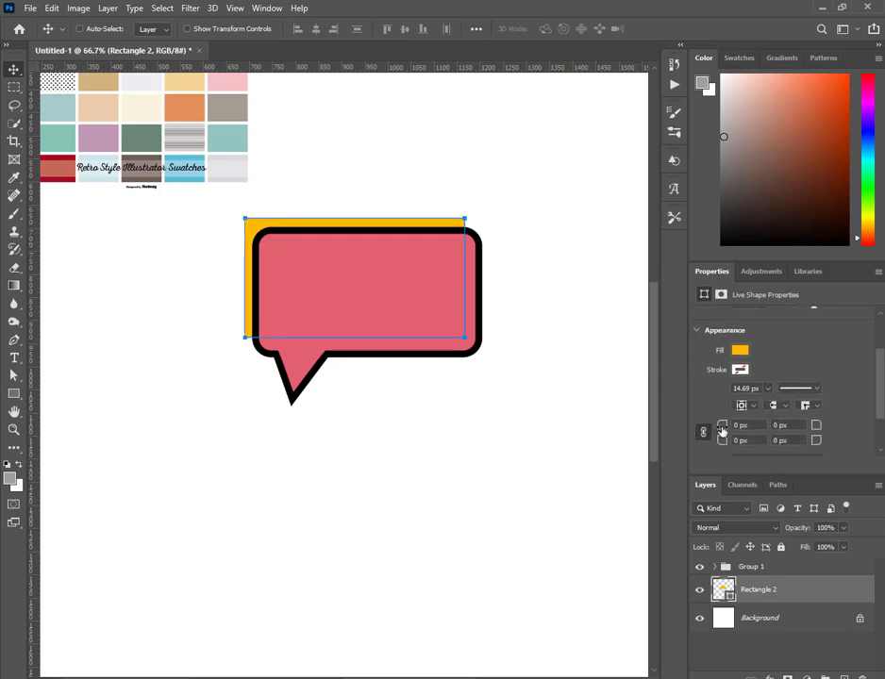
{"action": "left_click_drag", "start_coordinate": [721, 430], "coordinate": [739, 434]}
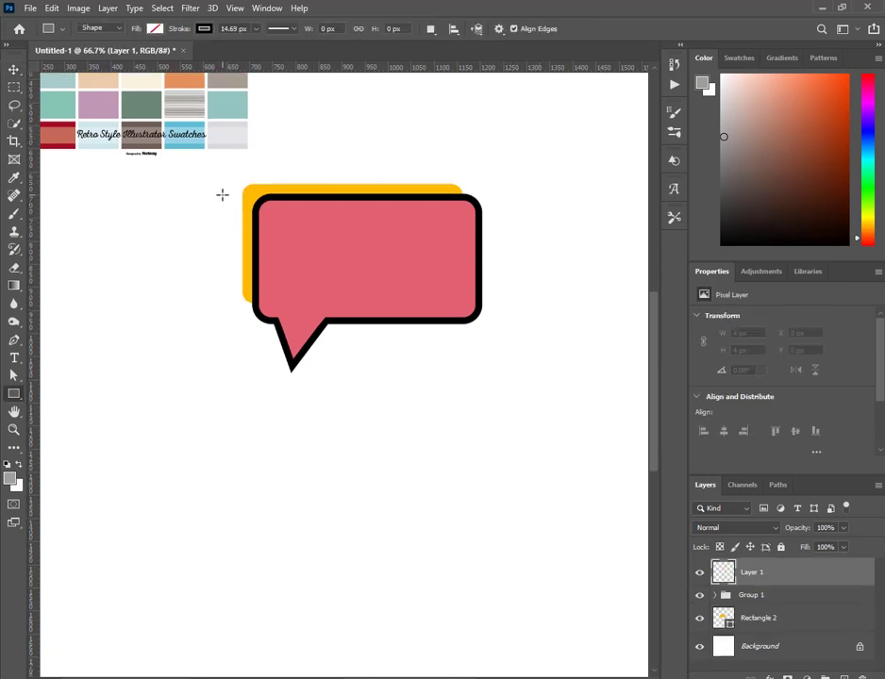
Draw a rectangle about 310 by 93 px overlapping the upper-left corner of the speech bubble.
{"action": "left_click_drag", "start_coordinate": [219, 195], "coordinate": [295, 217]}
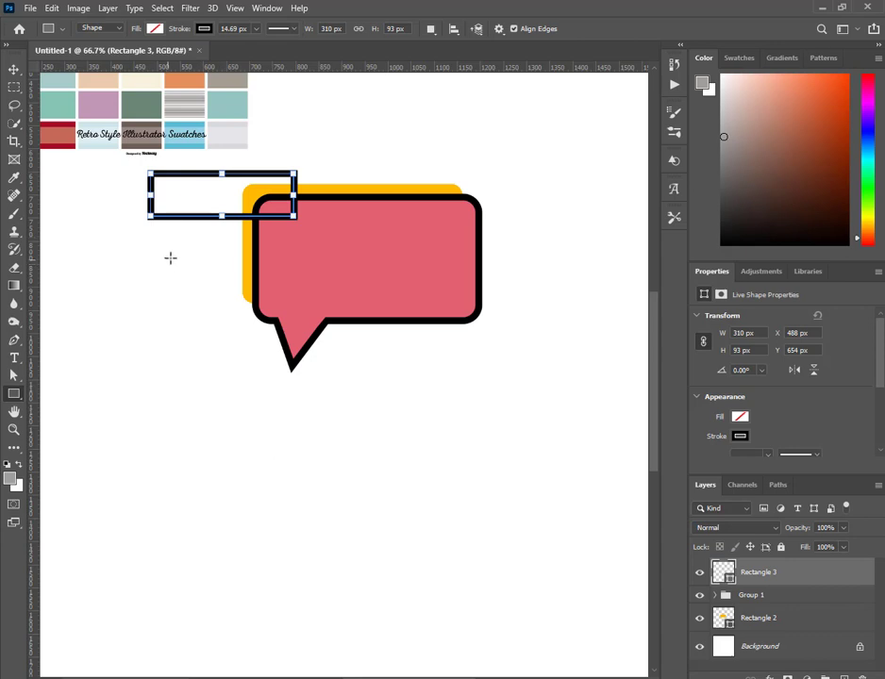
Fill the small rectangle at the bubble's upper-left corner with the recently used yellow-orange and set its stroke to the recently used pink.
{"action": "scroll", "coordinate": [745, 397], "scroll_direction": "down", "scroll_amount": 2}
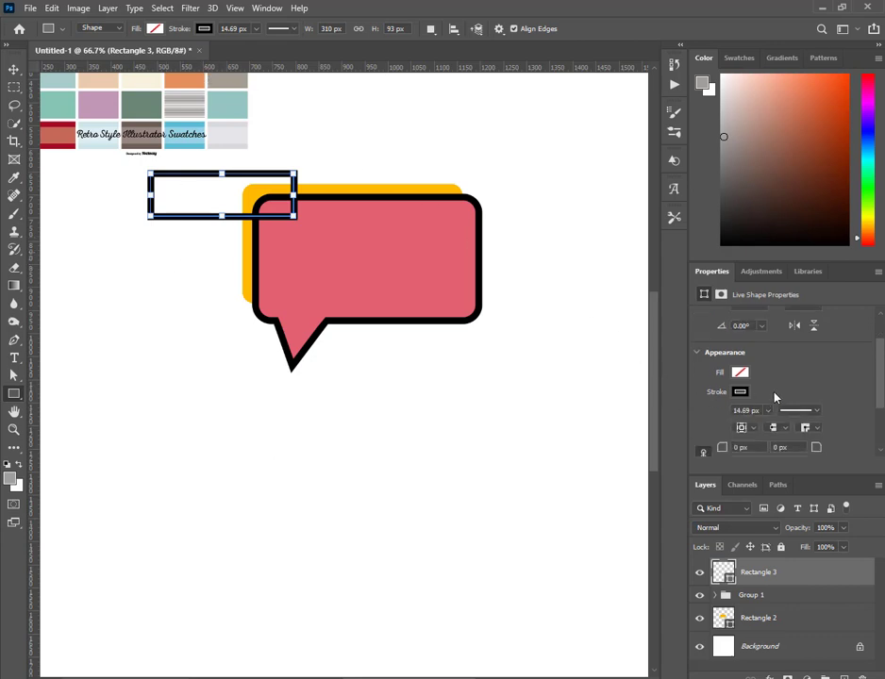
{"action": "left_click", "coordinate": [740, 350]}
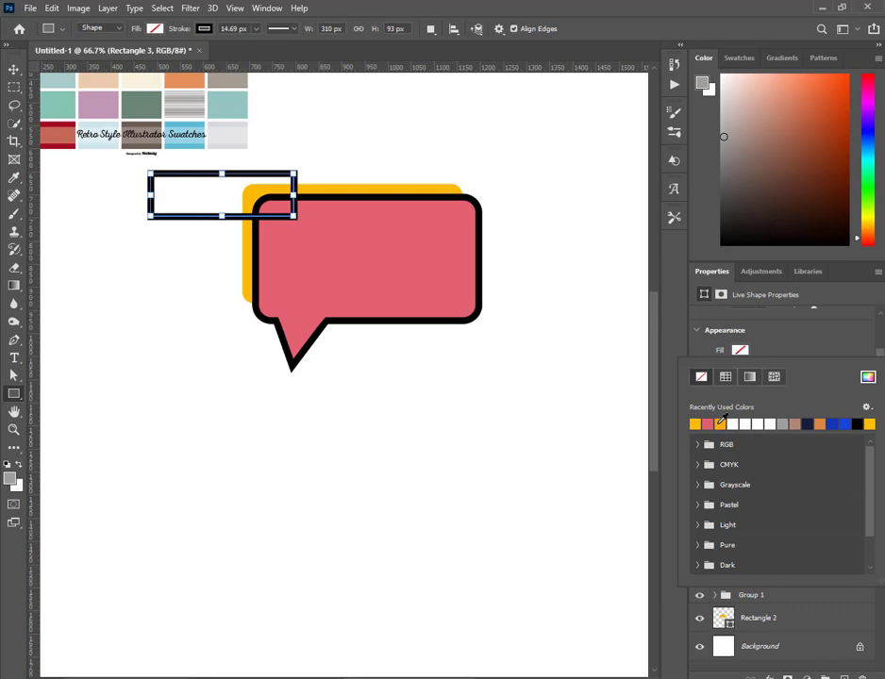
{"action": "left_click", "coordinate": [699, 418]}
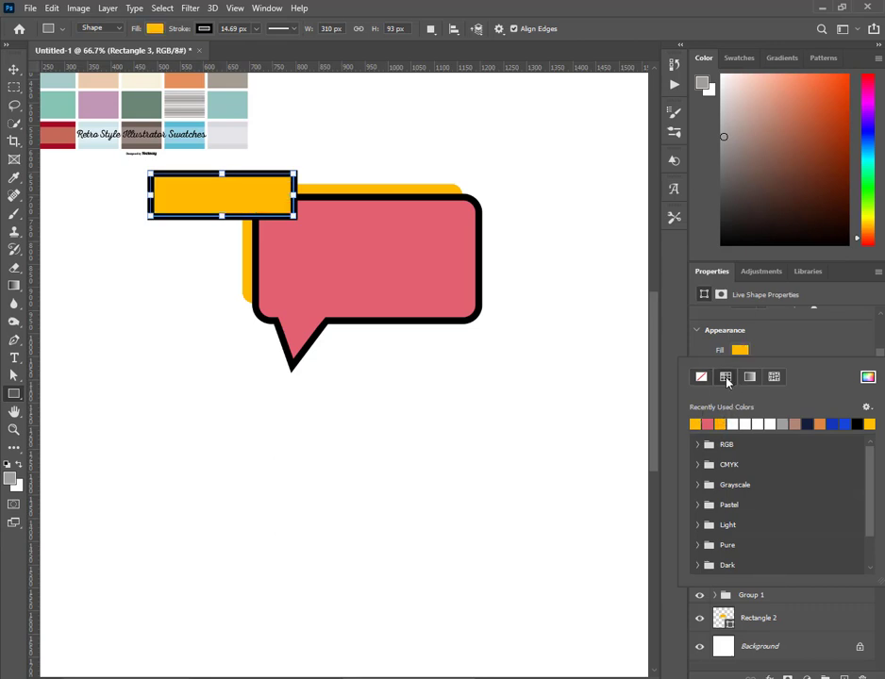
{"action": "left_click", "coordinate": [807, 349]}
{"action": "left_click", "coordinate": [746, 372]}
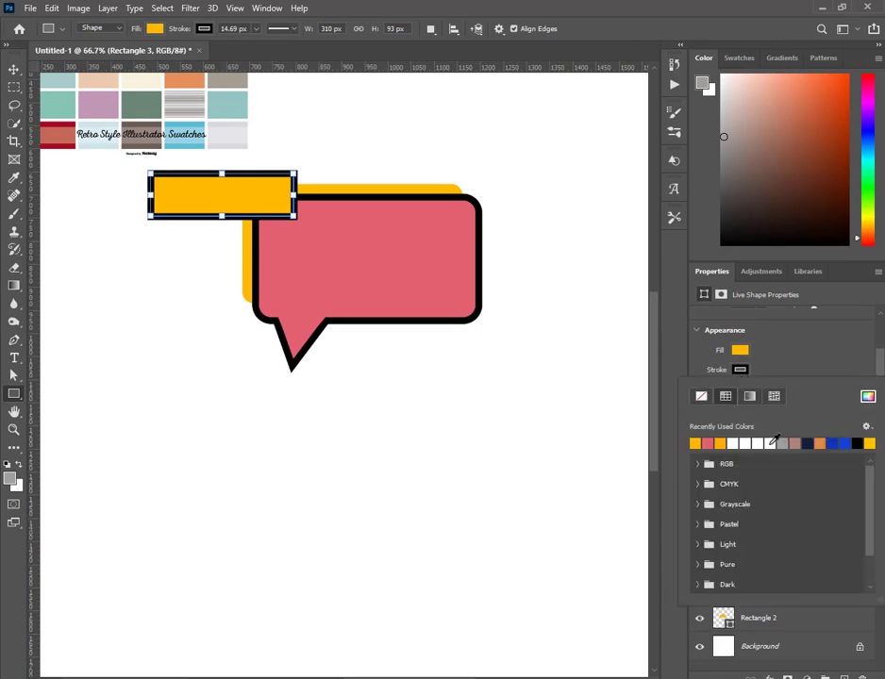
{"action": "left_click", "coordinate": [708, 444]}
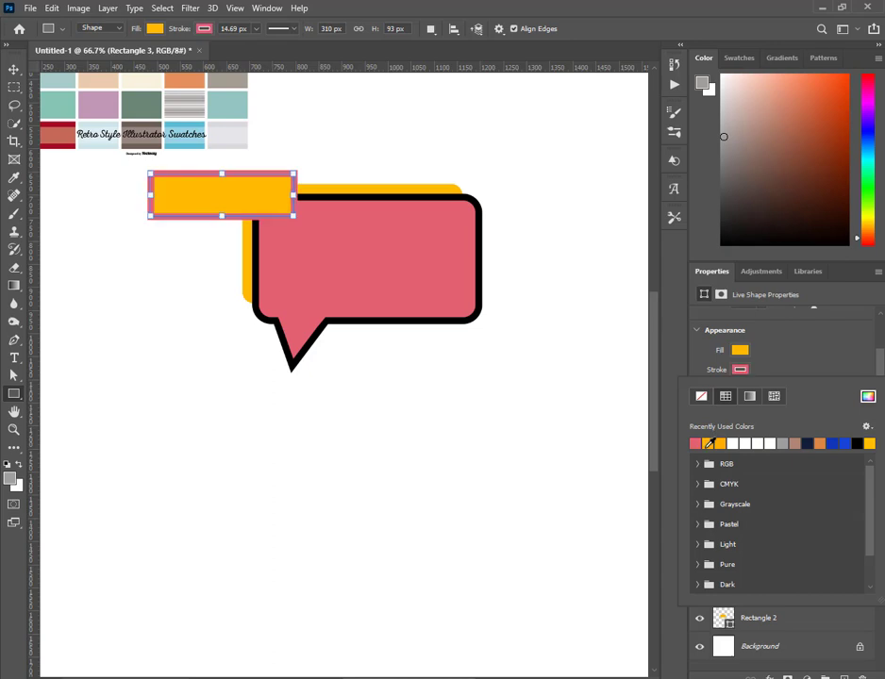
{"action": "left_click", "coordinate": [14, 70]}
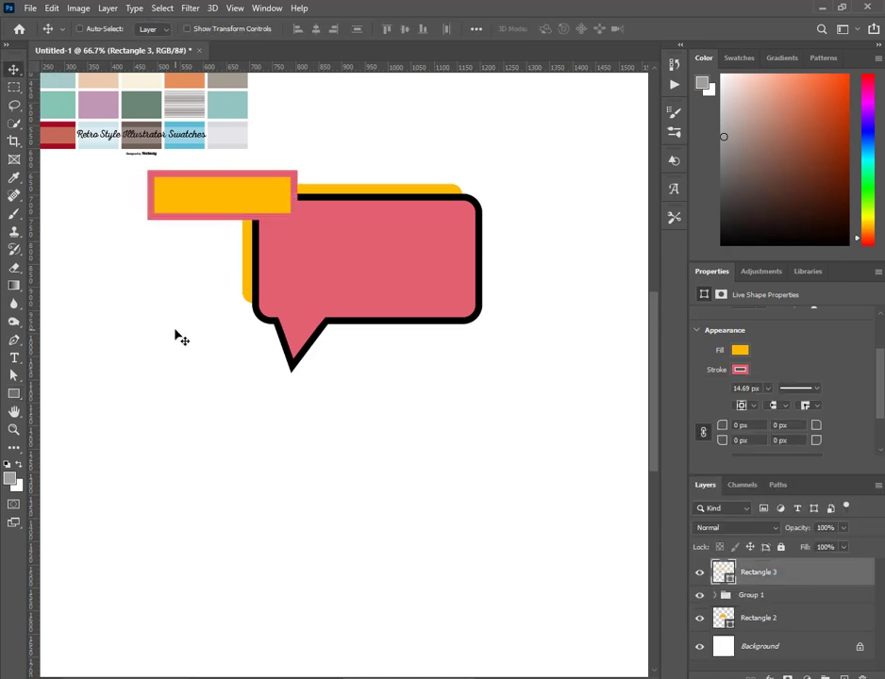
Hide the retro swatches reference image layer inside the speech bubble's group.
{"action": "scroll", "coordinate": [162, 315], "scroll_direction": "up", "scroll_amount": 1}
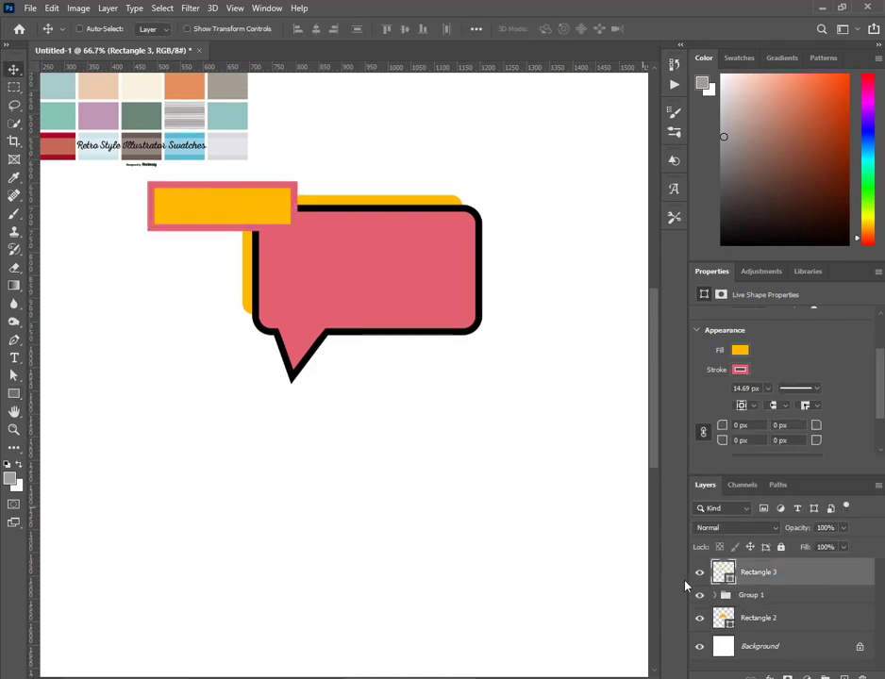
{"action": "left_click", "coordinate": [715, 596]}
{"action": "scroll", "coordinate": [770, 620], "scroll_direction": "down", "scroll_amount": 4}
{"action": "scroll", "coordinate": [769, 623], "scroll_direction": "up", "scroll_amount": 3}
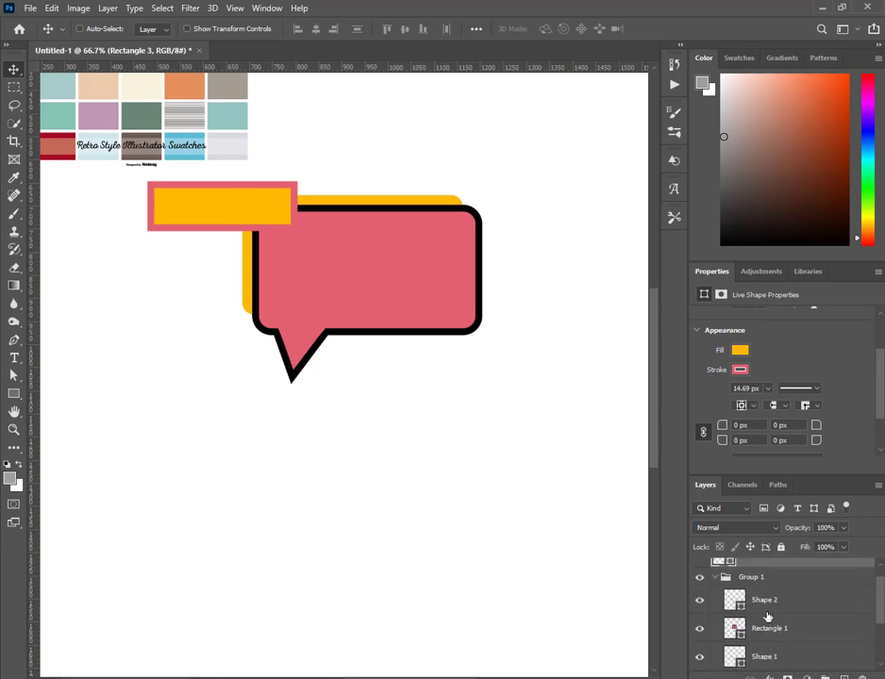
{"action": "scroll", "coordinate": [765, 629], "scroll_direction": "down", "scroll_amount": 3}
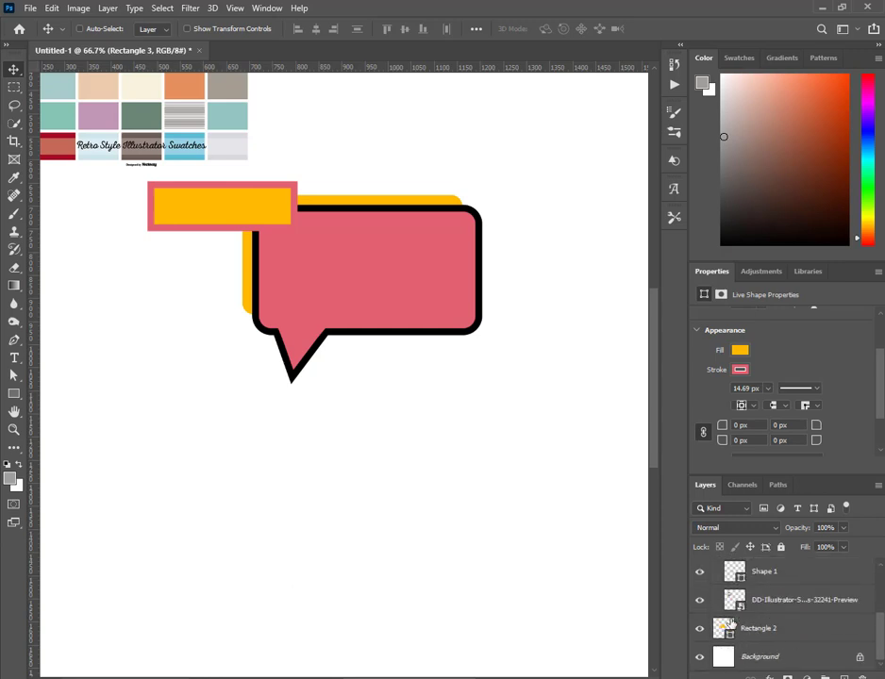
{"action": "left_click", "coordinate": [751, 604]}
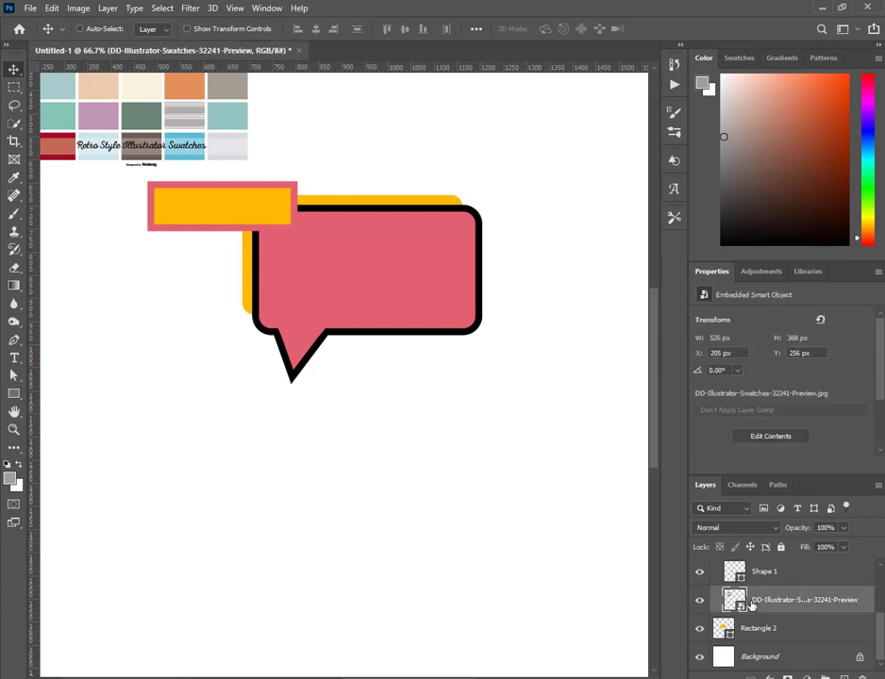
{"action": "left_click", "coordinate": [699, 600]}
{"action": "scroll", "coordinate": [750, 604], "scroll_direction": "up", "scroll_amount": 4}
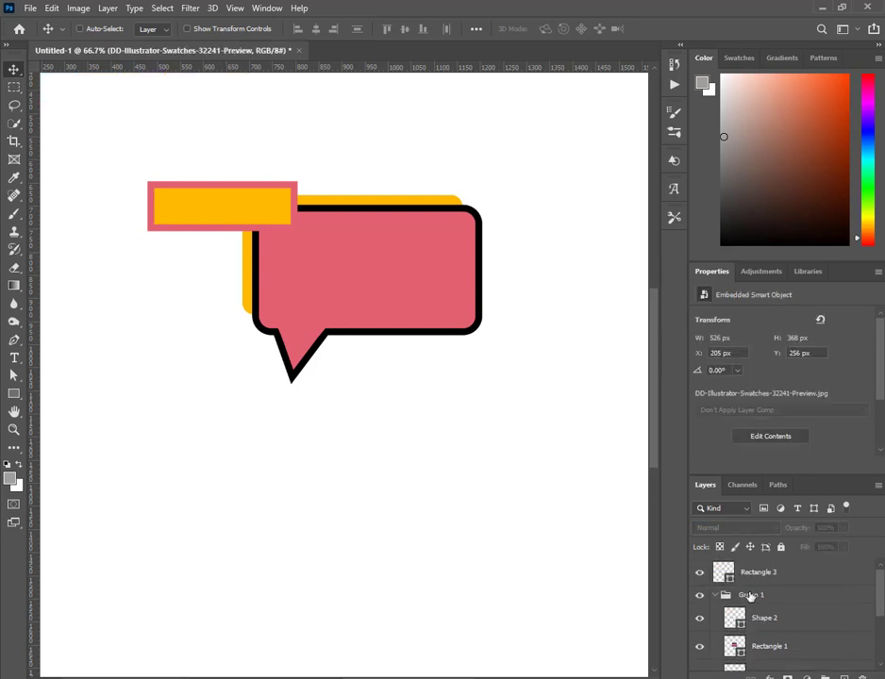
{"action": "left_click", "coordinate": [750, 596]}
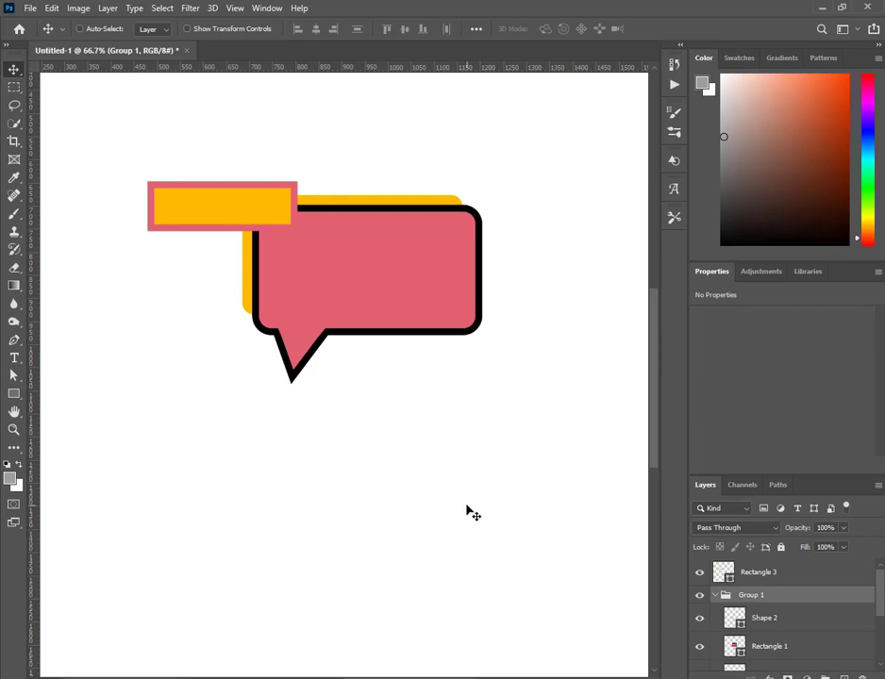
Shift the small yellow rectangle up and left of the bubble and round all its corners to 13 px.
{"action": "left_click", "coordinate": [750, 573]}
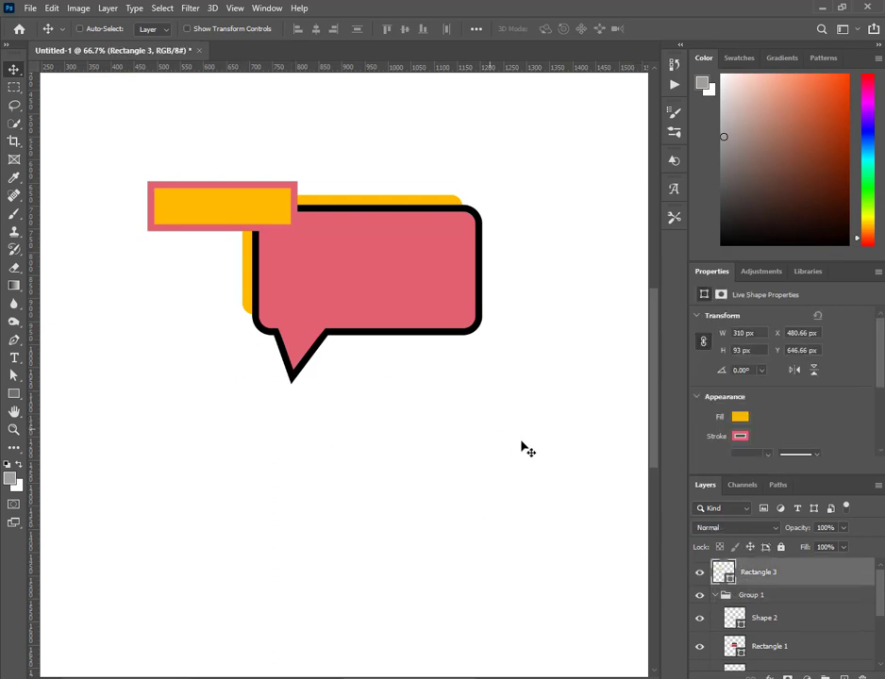
{"action": "left_click_drag", "start_coordinate": [224, 217], "coordinate": [197, 191]}
{"action": "scroll", "coordinate": [785, 441], "scroll_direction": "down", "scroll_amount": 1}
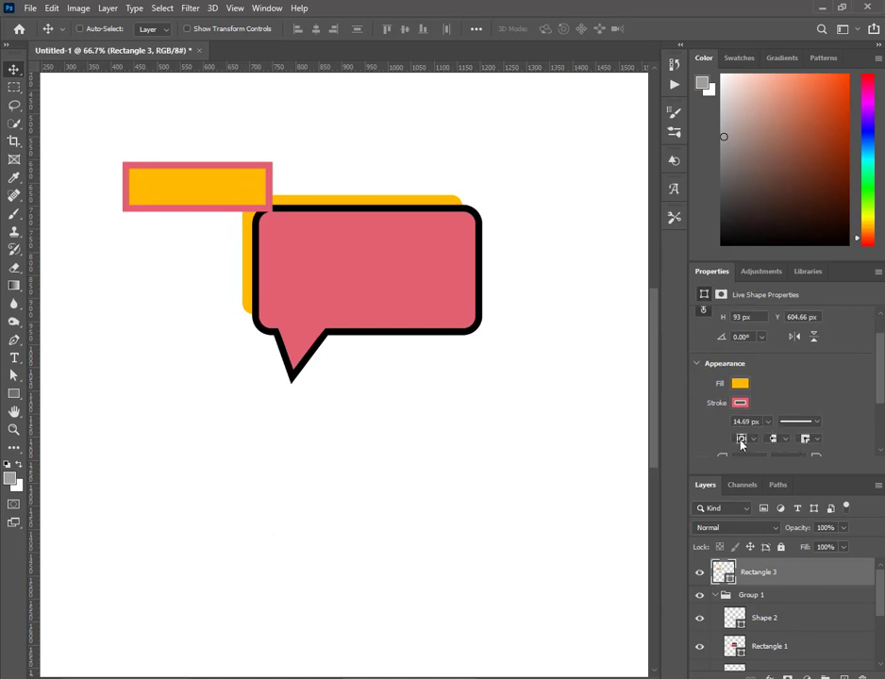
{"action": "scroll", "coordinate": [738, 438], "scroll_direction": "down", "scroll_amount": 1}
{"action": "left_click_drag", "start_coordinate": [722, 434], "coordinate": [734, 436]}
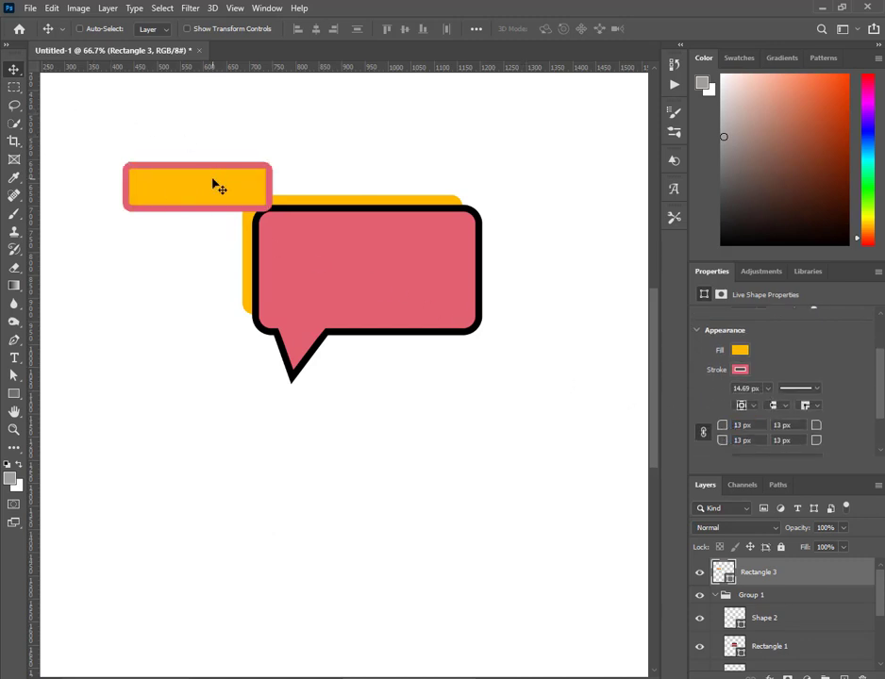
Reposition the small rectangle above the bubble's upper-left corner and place a duplicate of it below the bubble's lower-right corner.
{"action": "left_click_drag", "start_coordinate": [217, 184], "coordinate": [278, 160]}
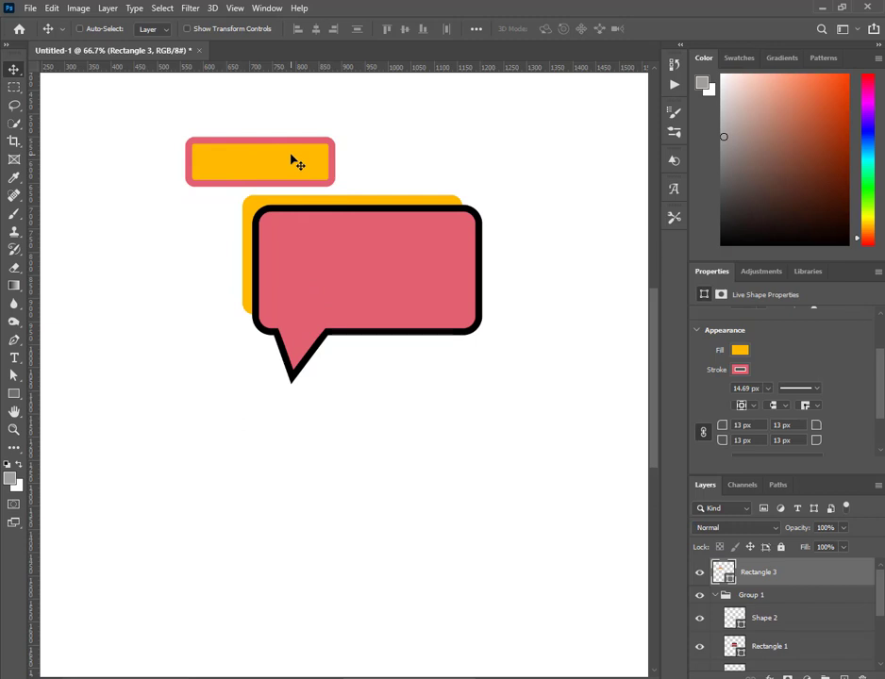
{"action": "key", "text": "alt"}
{"action": "left_click_drag", "start_coordinate": [291, 162], "coordinate": [473, 362]}
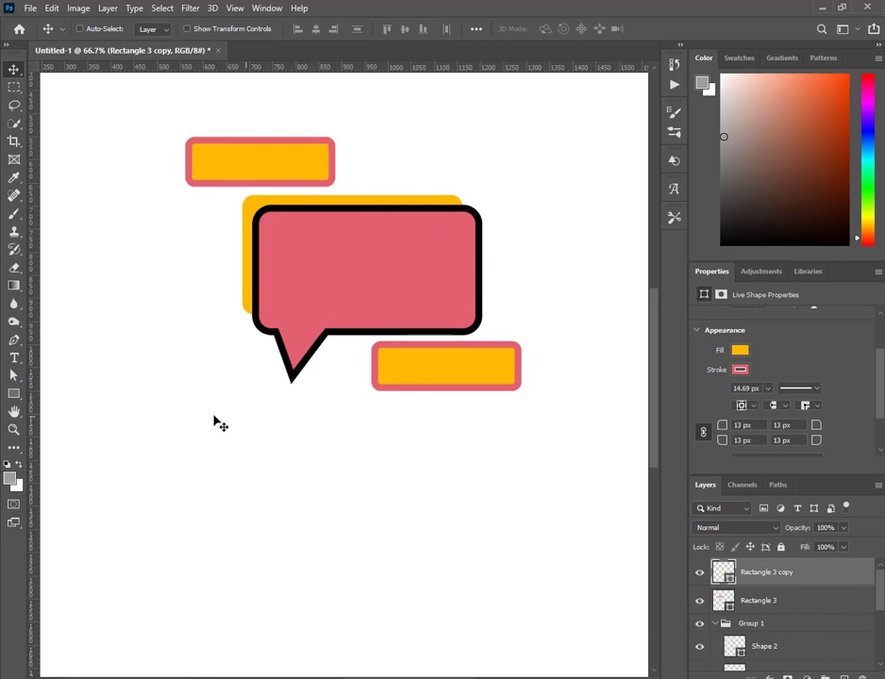
Draw a 40 px circle below the bubble, filled with the recently used yellow-orange and without a stroke.
{"action": "left_click_drag", "start_coordinate": [287, 442], "coordinate": [306, 463]}
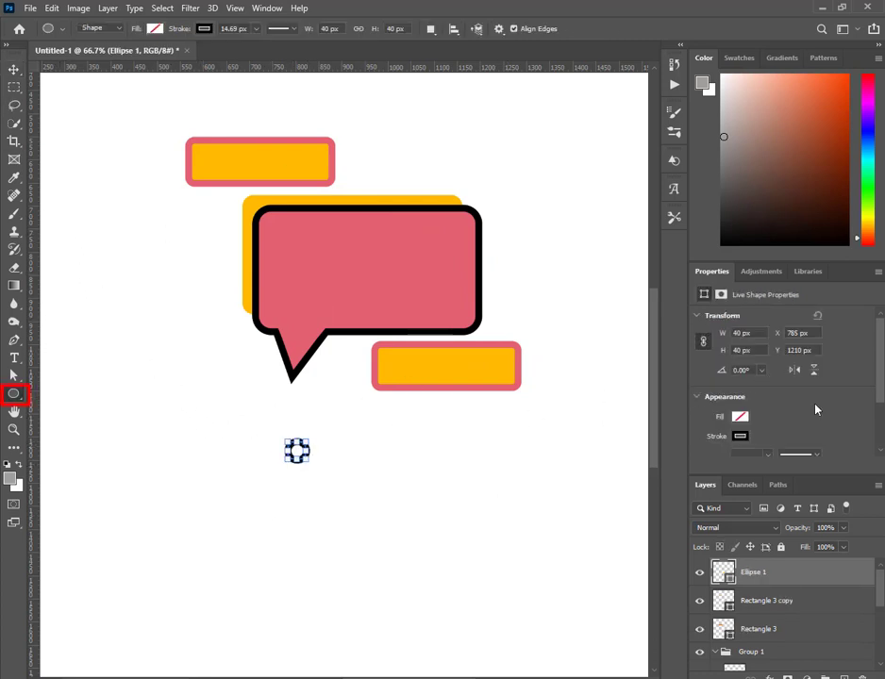
{"action": "scroll", "coordinate": [792, 401], "scroll_direction": "down", "scroll_amount": 1}
{"action": "left_click", "coordinate": [739, 373]}
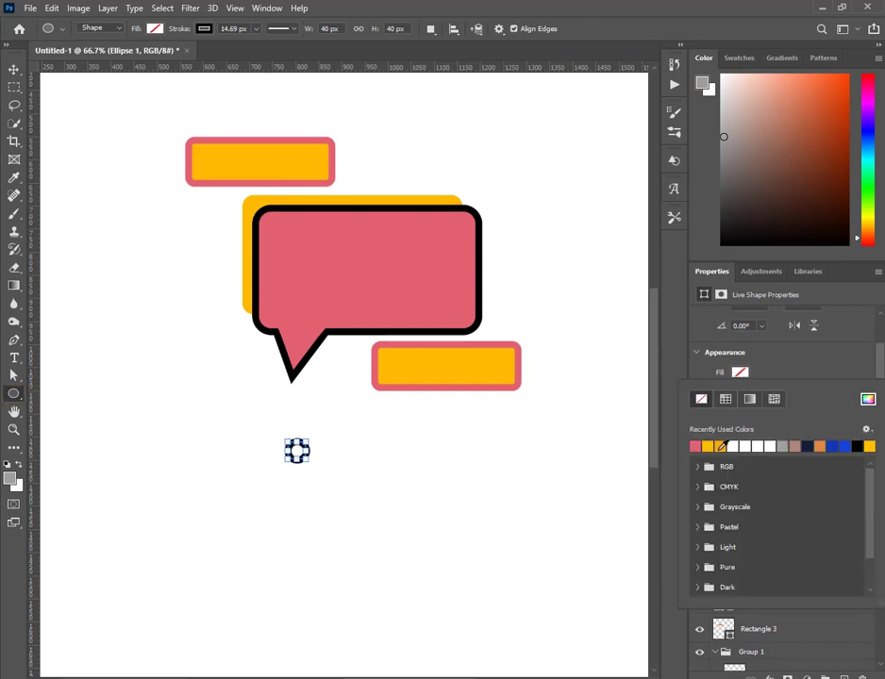
{"action": "left_click", "coordinate": [717, 446]}
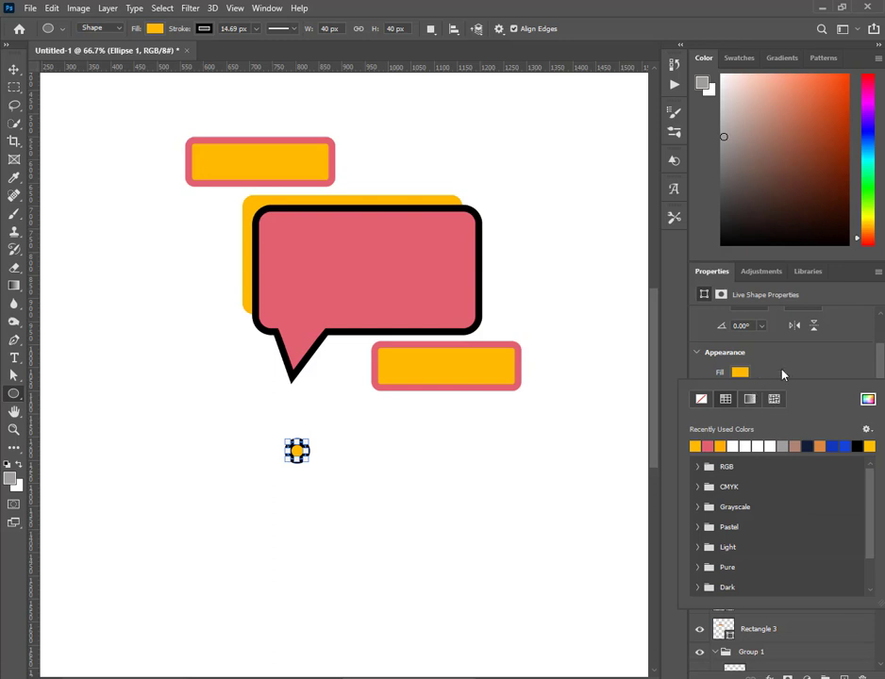
{"action": "scroll", "coordinate": [769, 370], "scroll_direction": "down", "scroll_amount": 1}
{"action": "left_click", "coordinate": [739, 363]}
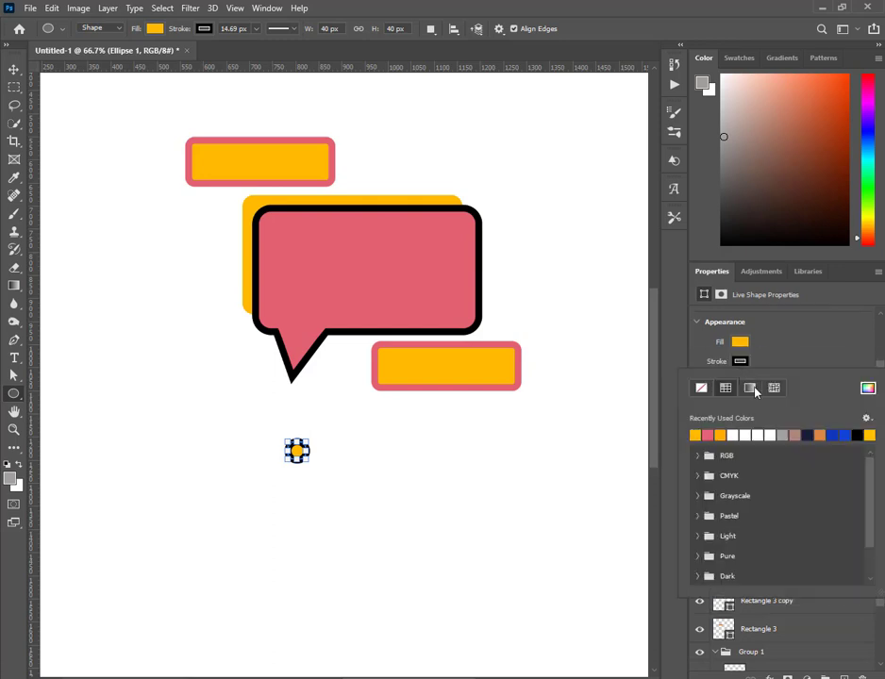
{"action": "left_click", "coordinate": [702, 389]}
{"action": "left_click", "coordinate": [13, 71]}
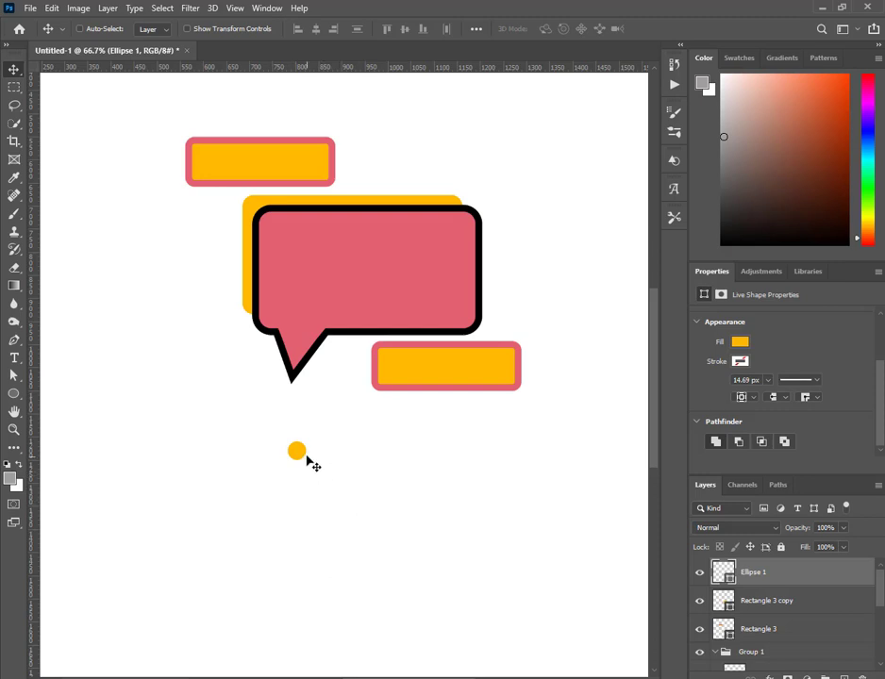
Place the circle down and left of the bubble's tail, with a duplicate near the tail tip scaled to 50%.
{"action": "left_click_drag", "start_coordinate": [308, 459], "coordinate": [297, 432]}
{"action": "left_click_drag", "start_coordinate": [300, 418], "coordinate": [268, 392]}
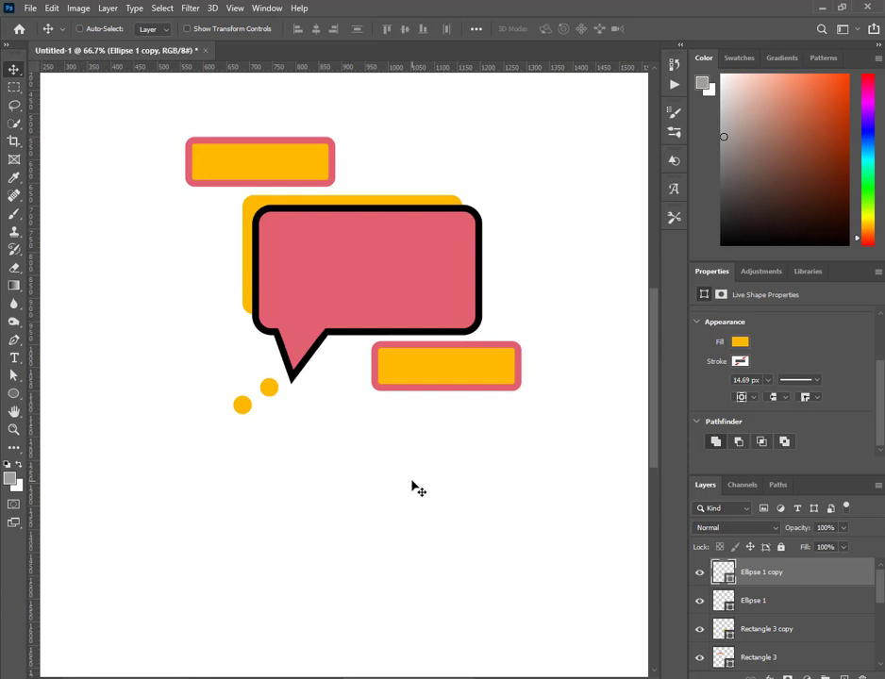
{"action": "key", "text": "ctrl+t"}
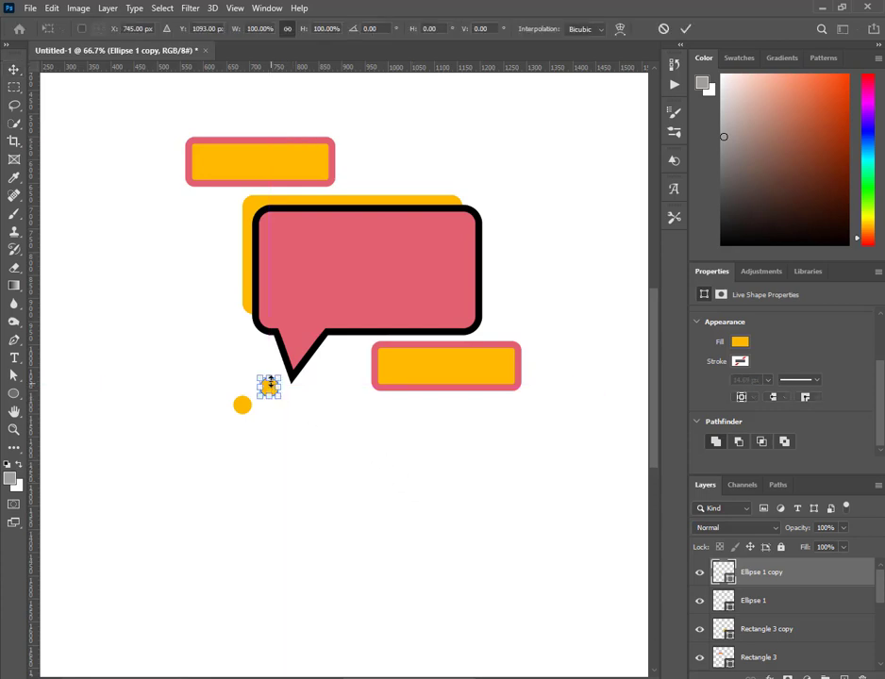
{"action": "left_click_drag", "start_coordinate": [269, 381], "coordinate": [269, 386]}
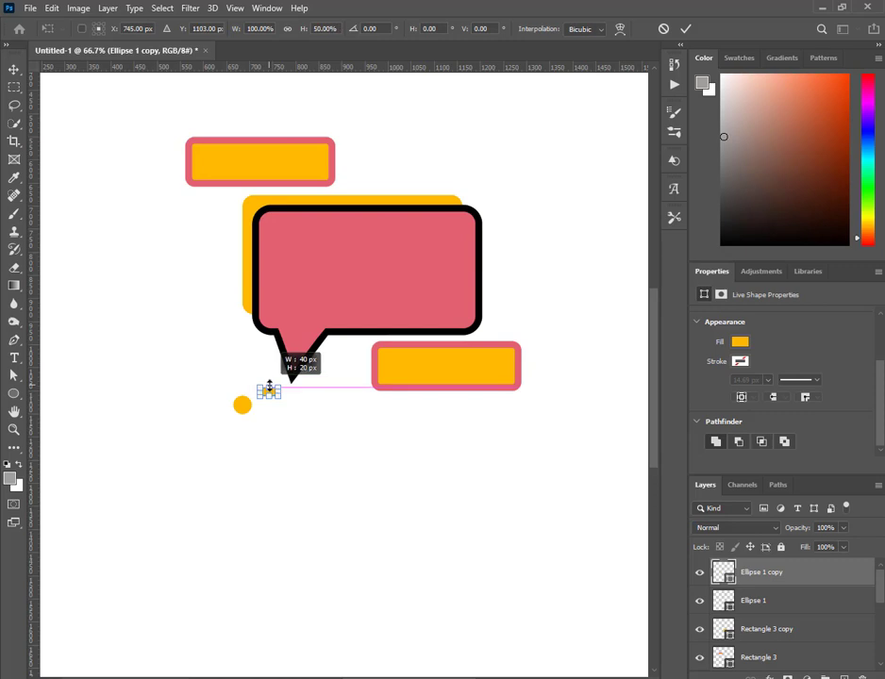
{"action": "left_click_drag", "start_coordinate": [269, 387], "coordinate": [269, 386]}
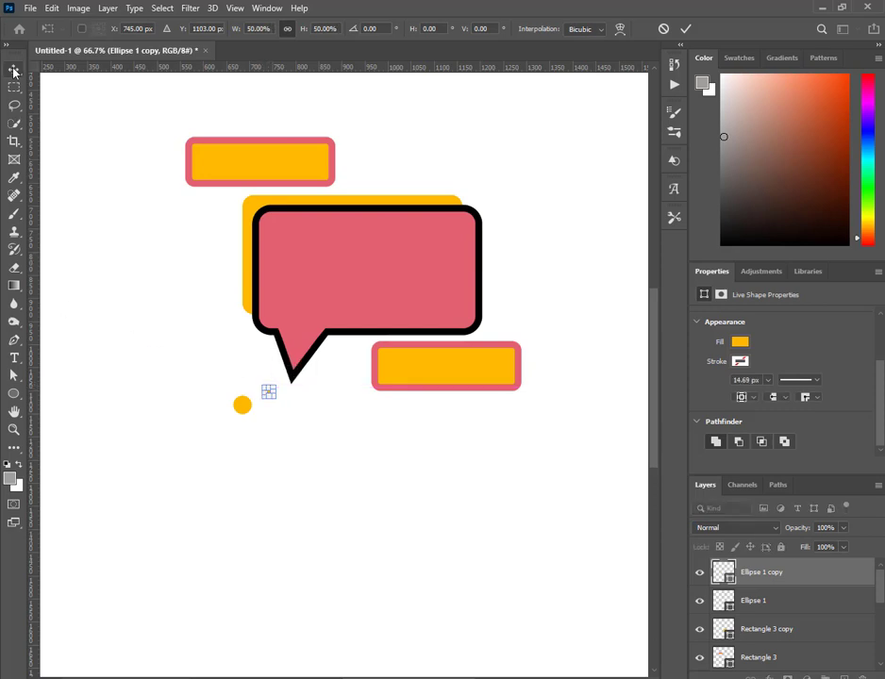
{"action": "key", "text": "Return"}
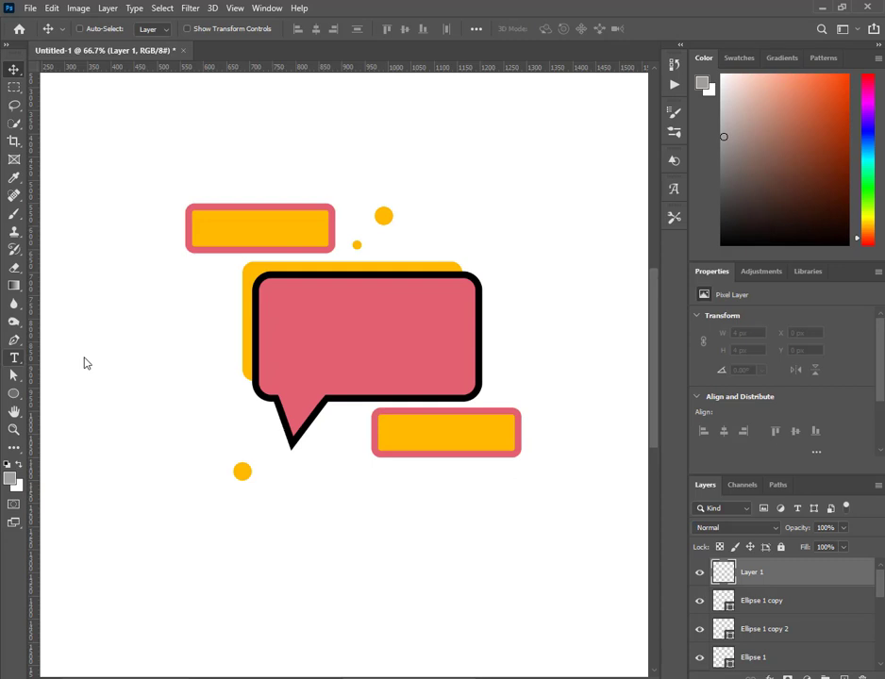
Add the horizontal text "Thank You" at 36 pt above the upper small rectangle.
{"action": "left_click", "coordinate": [14, 359]}
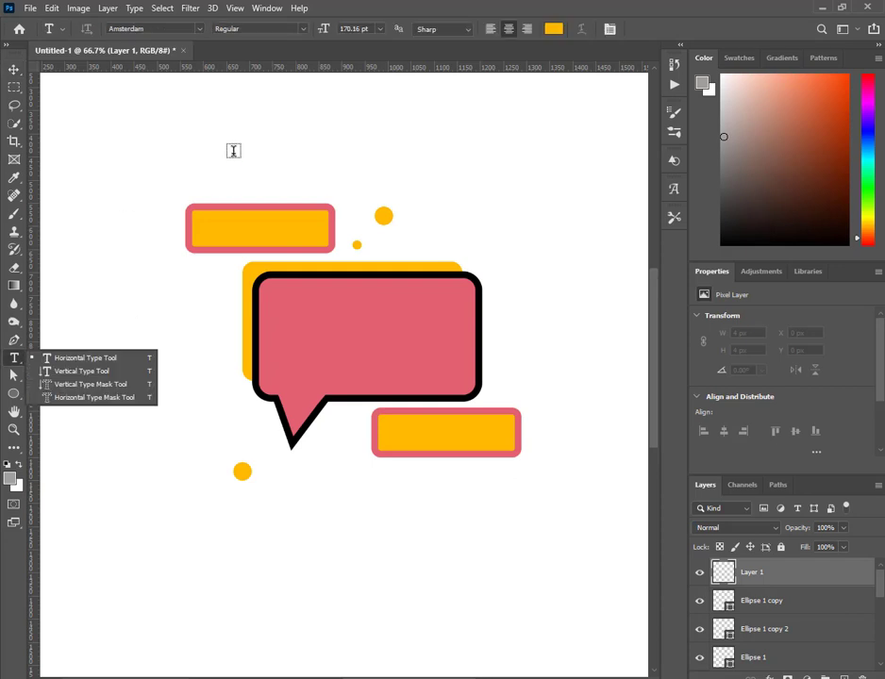
{"action": "left_click", "coordinate": [232, 151]}
{"action": "key", "text": "BackSpace"}
{"action": "left_click", "coordinate": [746, 451]}
{"action": "left_click", "coordinate": [736, 596]}
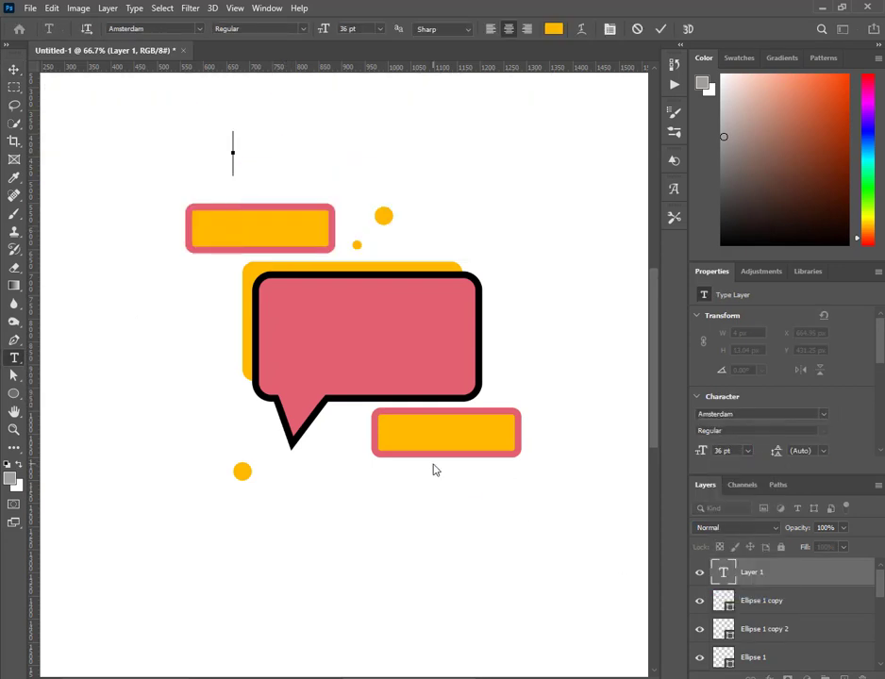
{"action": "type", "text": "Thank You"}
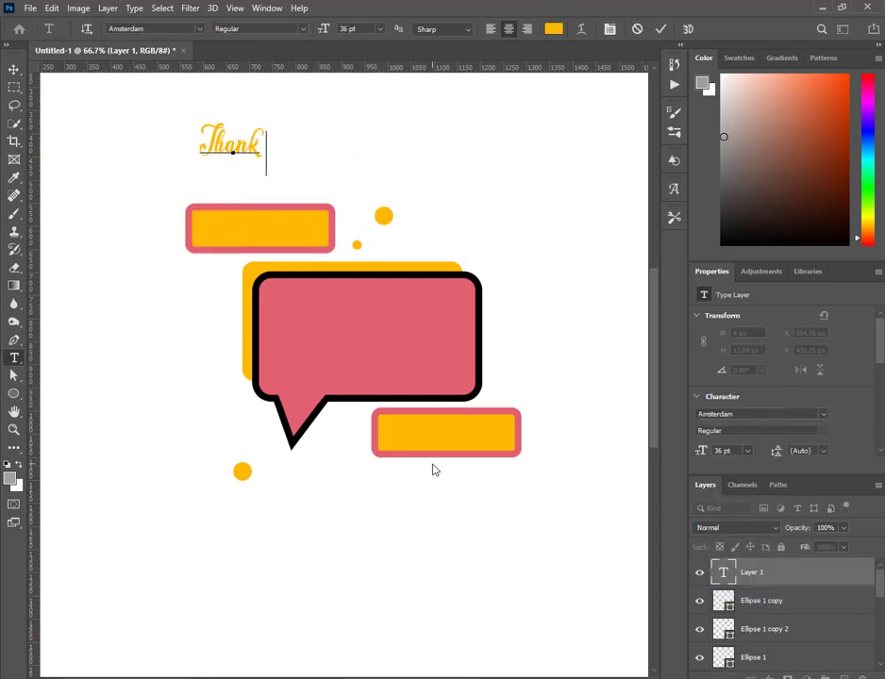
{"action": "left_click", "coordinate": [15, 70]}
Change the font of the "Thank You" text to Franklin Gothic Demi Cond.
{"action": "scroll", "coordinate": [799, 412], "scroll_direction": "down", "scroll_amount": 1}
{"action": "left_click", "coordinate": [823, 381]}
{"action": "scroll", "coordinate": [822, 180], "scroll_direction": "down", "scroll_amount": 6}
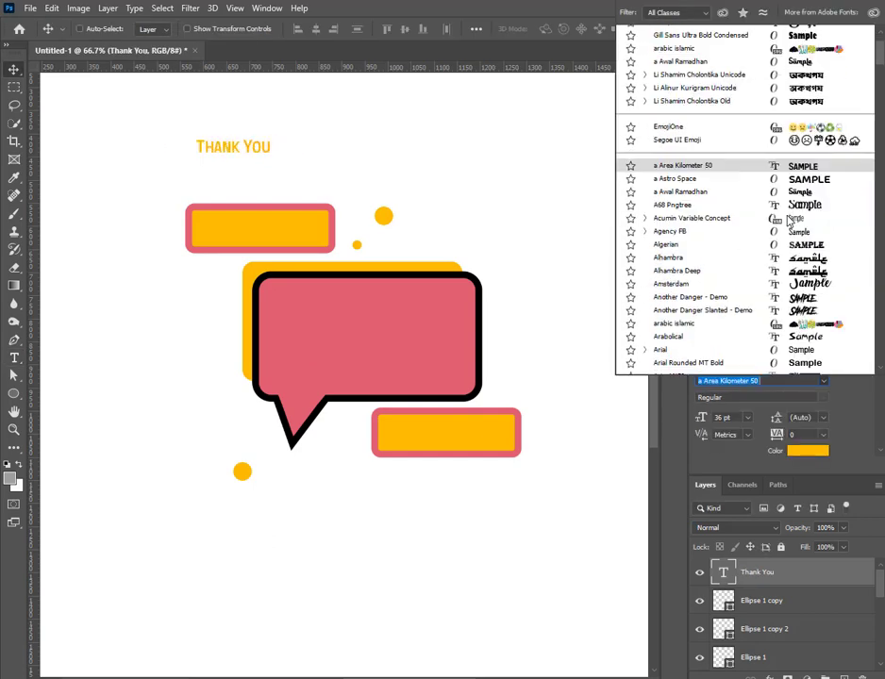
{"action": "scroll", "coordinate": [821, 271], "scroll_direction": "down", "scroll_amount": 3}
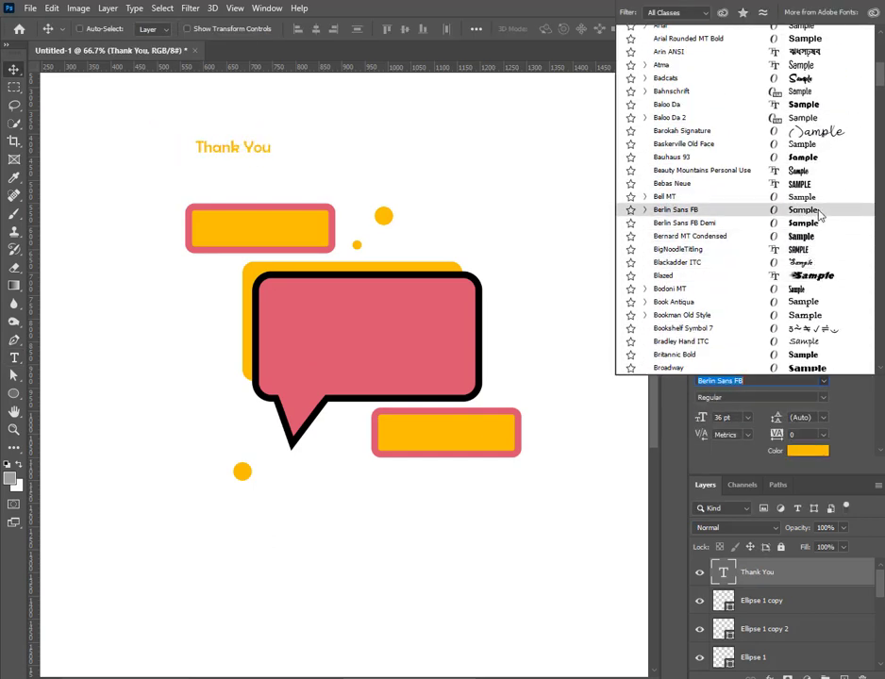
{"action": "scroll", "coordinate": [809, 272], "scroll_direction": "down", "scroll_amount": 5}
{"action": "scroll", "coordinate": [808, 236], "scroll_direction": "down", "scroll_amount": 3}
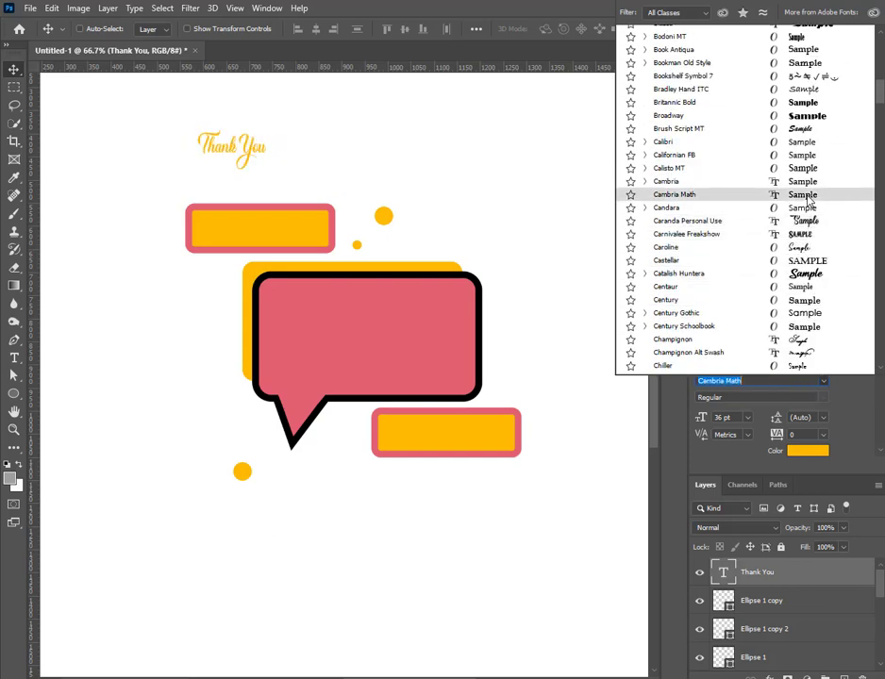
{"action": "scroll", "coordinate": [808, 196], "scroll_direction": "down", "scroll_amount": 1}
{"action": "scroll", "coordinate": [808, 250], "scroll_direction": "down", "scroll_amount": 6}
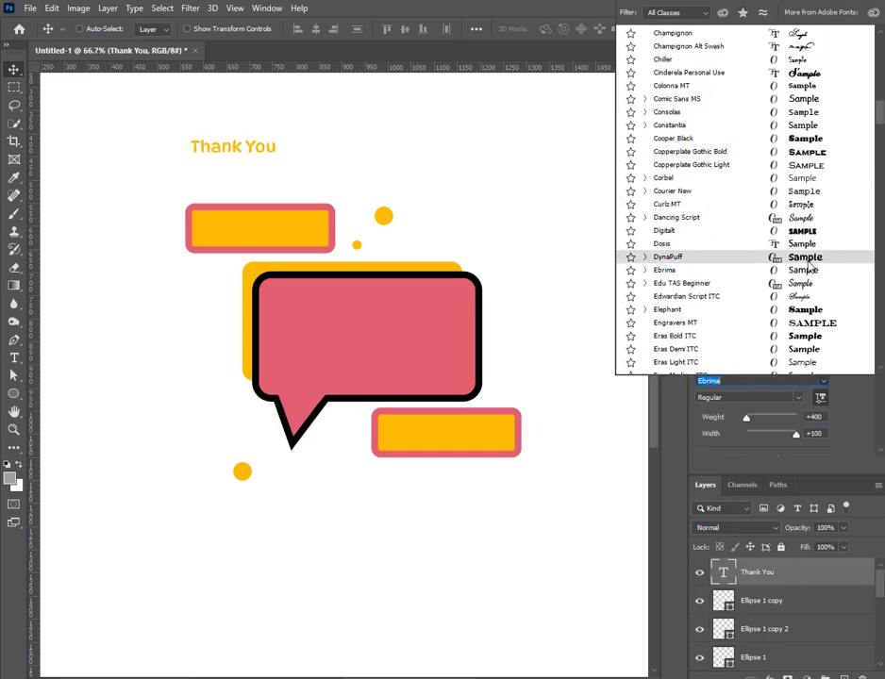
{"action": "scroll", "coordinate": [798, 250], "scroll_direction": "down", "scroll_amount": 3}
{"action": "scroll", "coordinate": [800, 236], "scroll_direction": "down", "scroll_amount": 4}
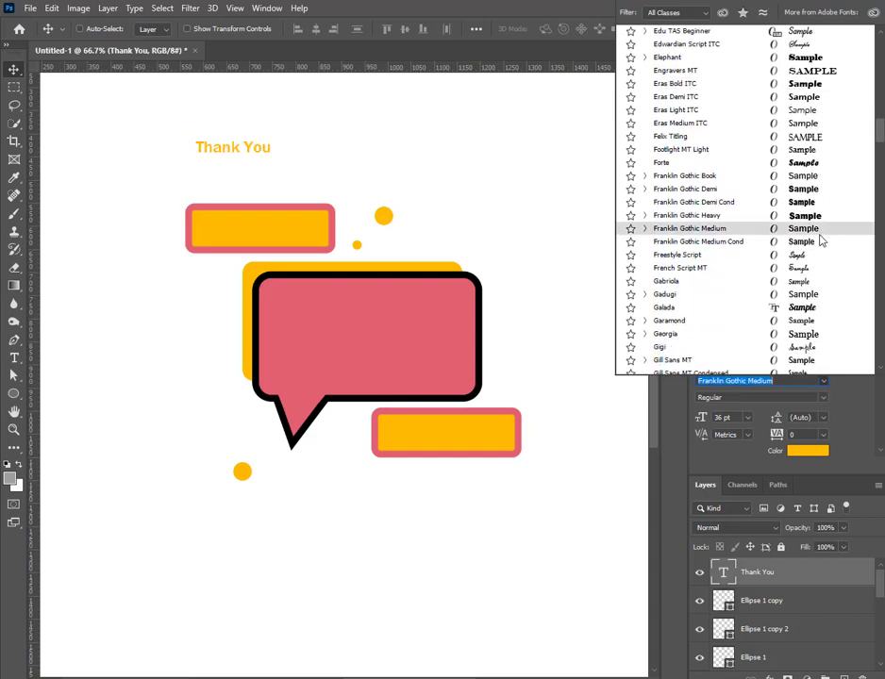
{"action": "left_click", "coordinate": [813, 202]}
Recolor the "Thank You" text with the pink sampled from the speech bubble.
{"action": "left_click", "coordinate": [807, 450]}
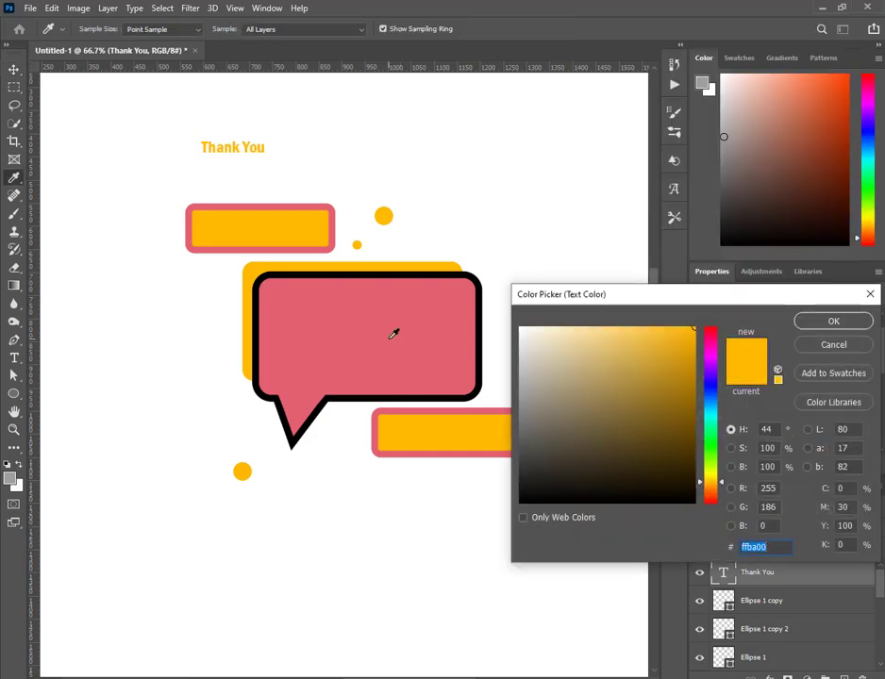
{"action": "left_click", "coordinate": [394, 332]}
{"action": "left_click", "coordinate": [834, 319]}
Enlarge the "Thank You" text to about 65.2 pt and place it inside the upper label box.
{"action": "key", "text": "ctrl+t"}
{"action": "left_click_drag", "start_coordinate": [265, 156], "coordinate": [316, 171]}
{"action": "left_click_drag", "start_coordinate": [302, 158], "coordinate": [300, 227]}
{"action": "key", "text": "Return"}
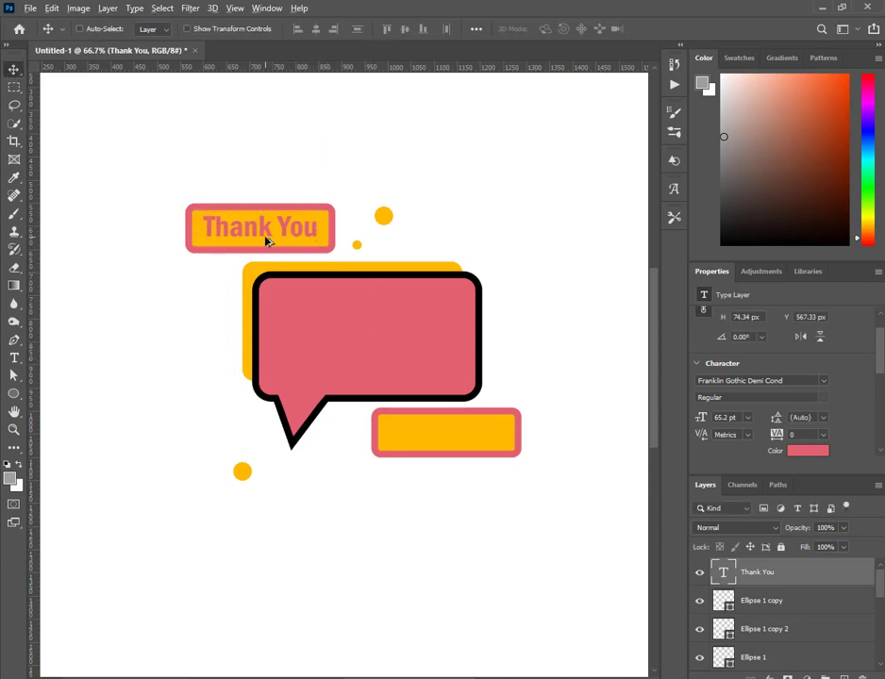
Duplicate the "Thank You" text into the lower label box and replace its wording with "Followers".
{"action": "left_click_drag", "start_coordinate": [267, 241], "coordinate": [452, 447]}
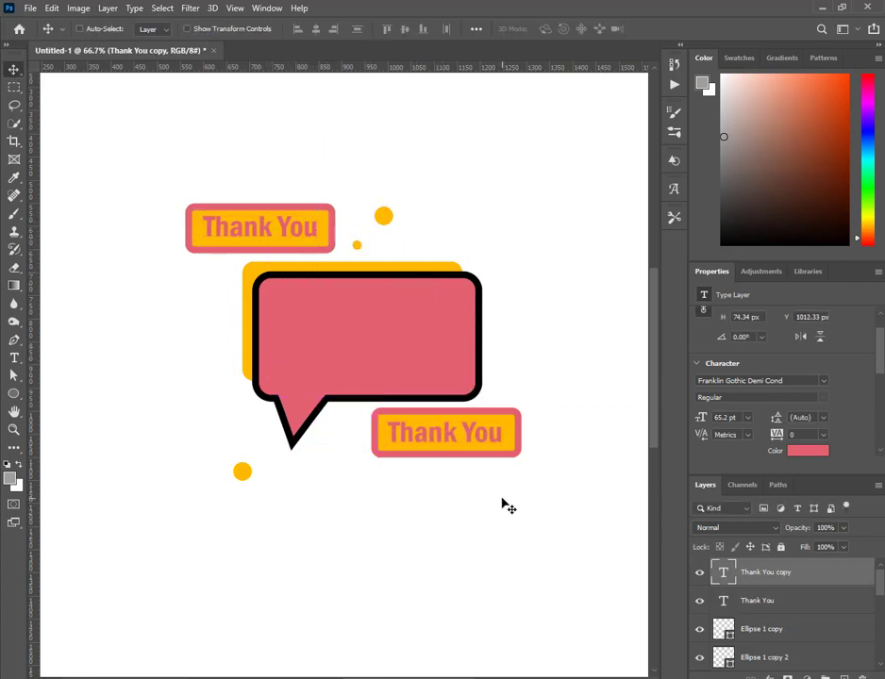
{"action": "double_click", "coordinate": [507, 437]}
{"action": "key", "text": "BackSpace"}
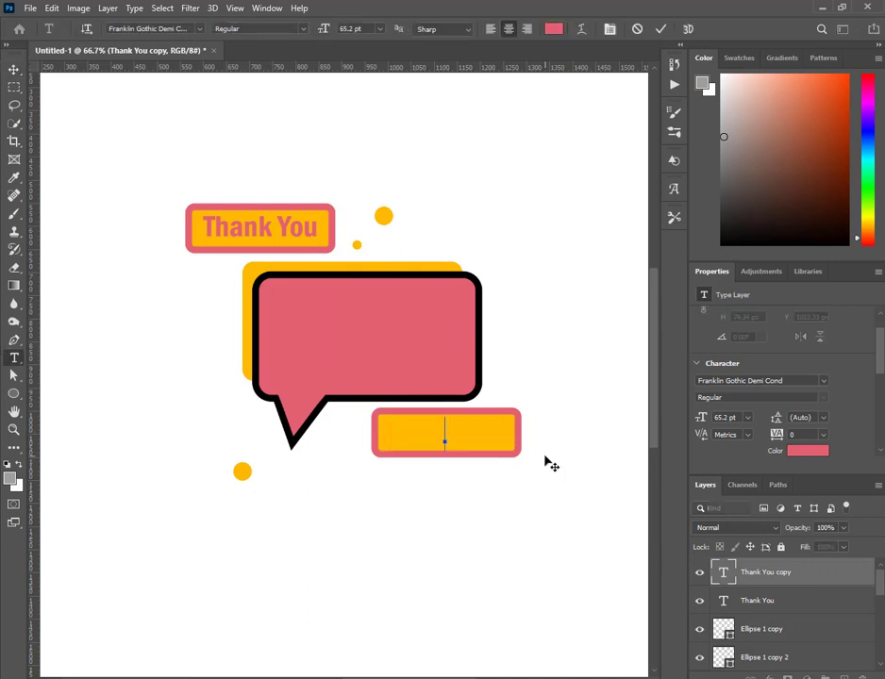
{"action": "type", "text": "Followers"}
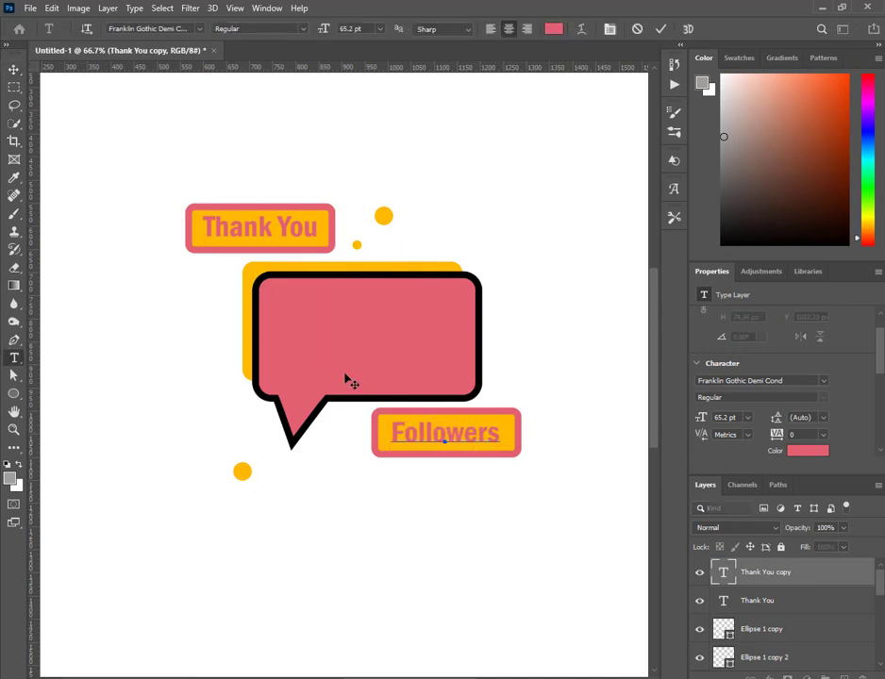
{"action": "left_click", "coordinate": [12, 69]}
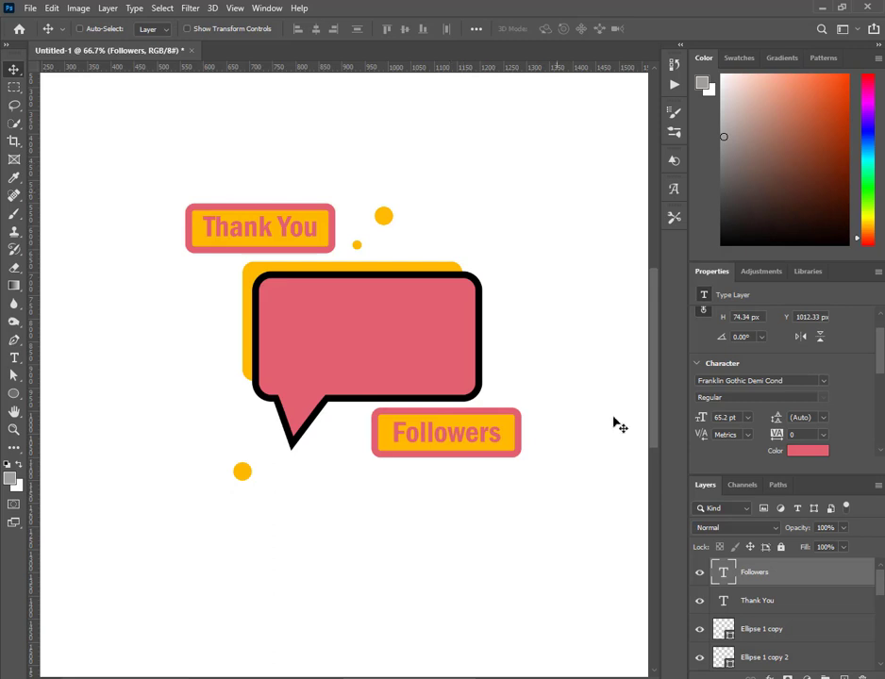
Change the fill of the upper label box to a brighter, purer yellow.
{"action": "scroll", "coordinate": [793, 624], "scroll_direction": "down", "scroll_amount": 3}
{"action": "left_click", "coordinate": [746, 629]}
{"action": "left_click", "coordinate": [736, 417]}
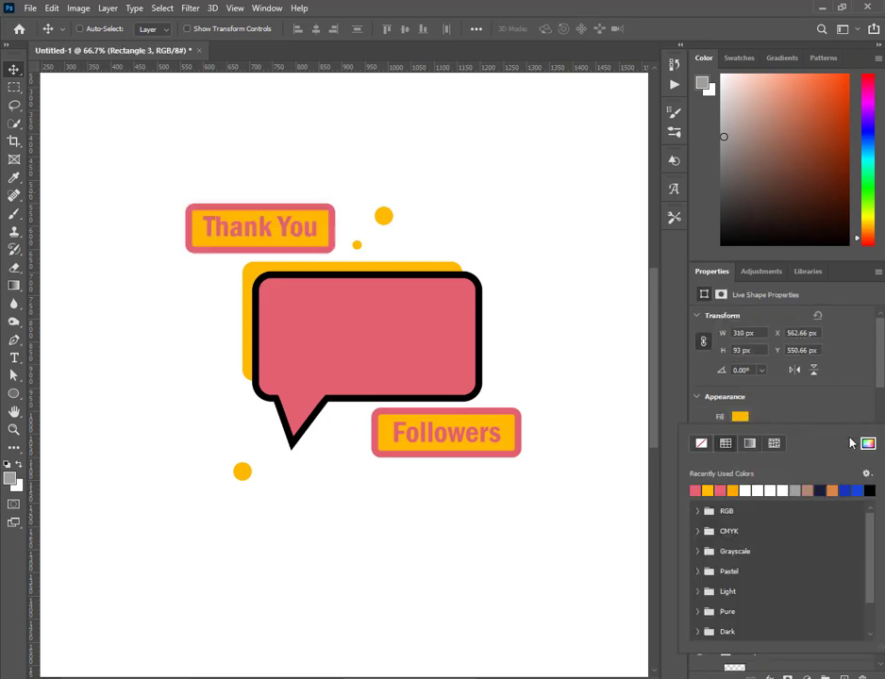
{"action": "left_click", "coordinate": [864, 446]}
{"action": "left_click", "coordinate": [721, 481]}
{"action": "left_click", "coordinate": [834, 321]}
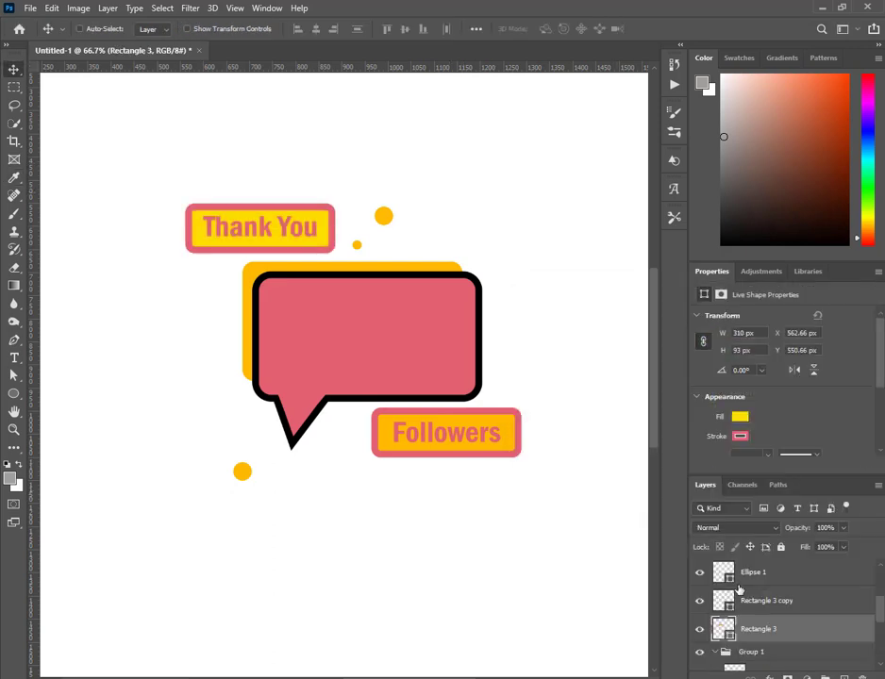
Fill the lower label box with the recently used bright yellow.
{"action": "left_click", "coordinate": [794, 601]}
{"action": "left_click", "coordinate": [740, 417]}
{"action": "left_click", "coordinate": [695, 490]}
{"action": "left_click", "coordinate": [126, 169]}
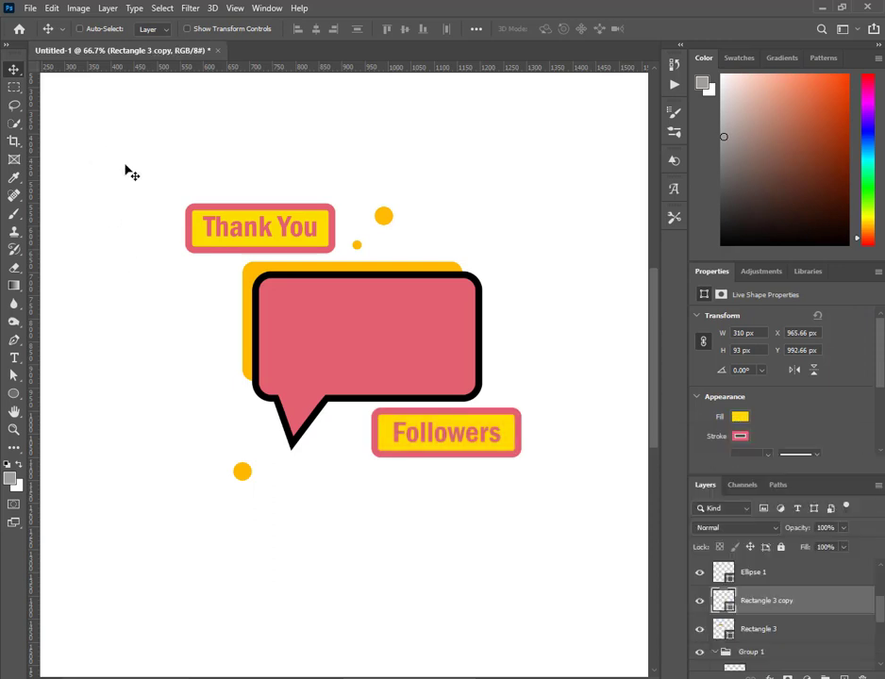
Duplicate the small 20 px dot above the bubble and place the copy between the tail tip and the lower circle.
{"action": "scroll", "coordinate": [739, 602], "scroll_direction": "up", "scroll_amount": 1}
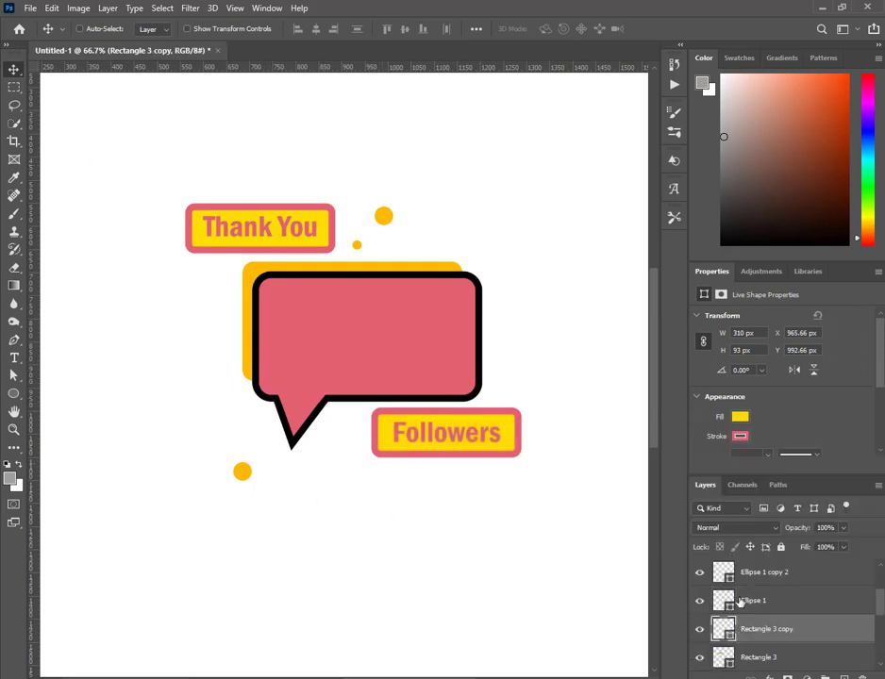
{"action": "scroll", "coordinate": [740, 603], "scroll_direction": "down", "scroll_amount": 4}
{"action": "scroll", "coordinate": [728, 607], "scroll_direction": "up", "scroll_amount": 7}
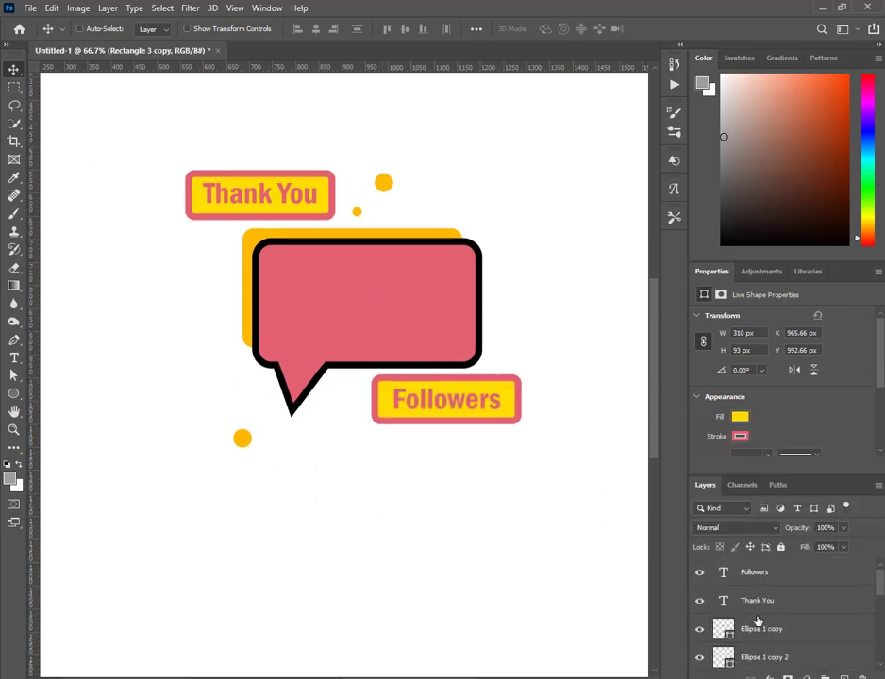
{"action": "scroll", "coordinate": [733, 620], "scroll_direction": "down", "scroll_amount": 2}
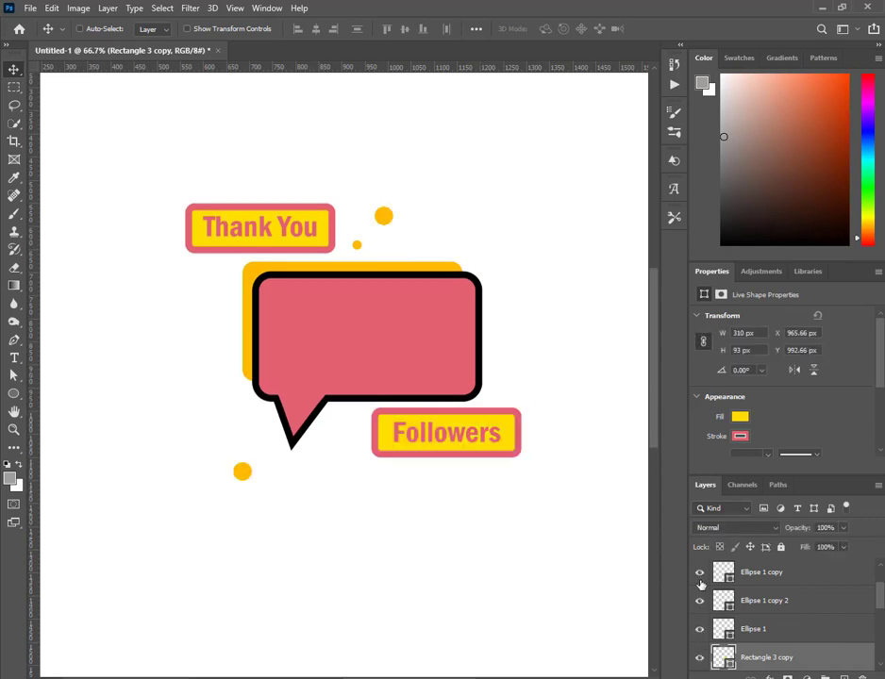
{"action": "left_click", "coordinate": [773, 569]}
{"action": "left_click_drag", "start_coordinate": [358, 250], "coordinate": [267, 450]}
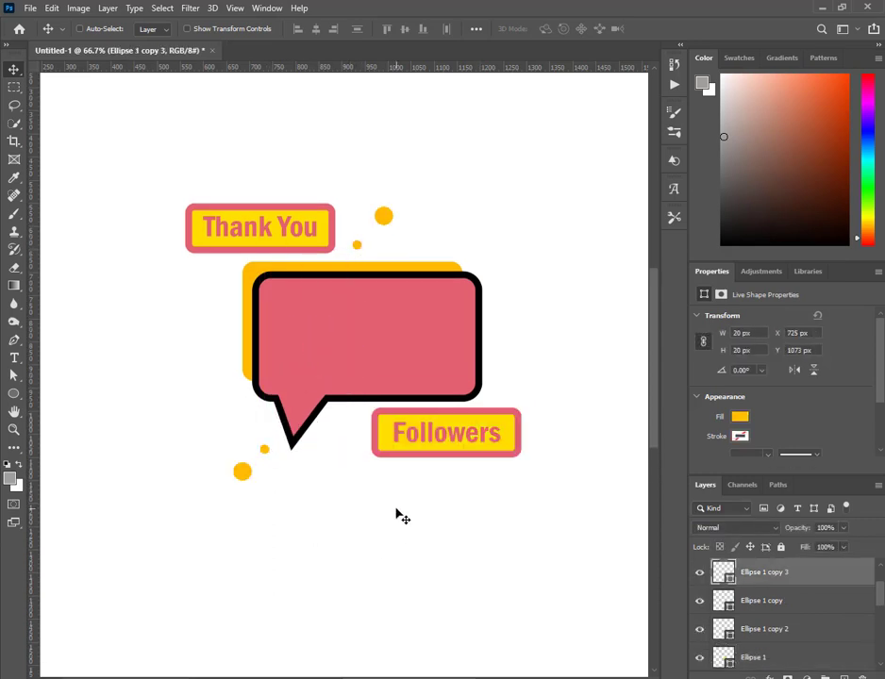
Add the text "50K" at 36 pt on a new top layer, in the empty area left of the bubble.
{"action": "scroll", "coordinate": [776, 585], "scroll_direction": "up", "scroll_amount": 2}
{"action": "key", "text": "ctrl+shift+alt+n"}
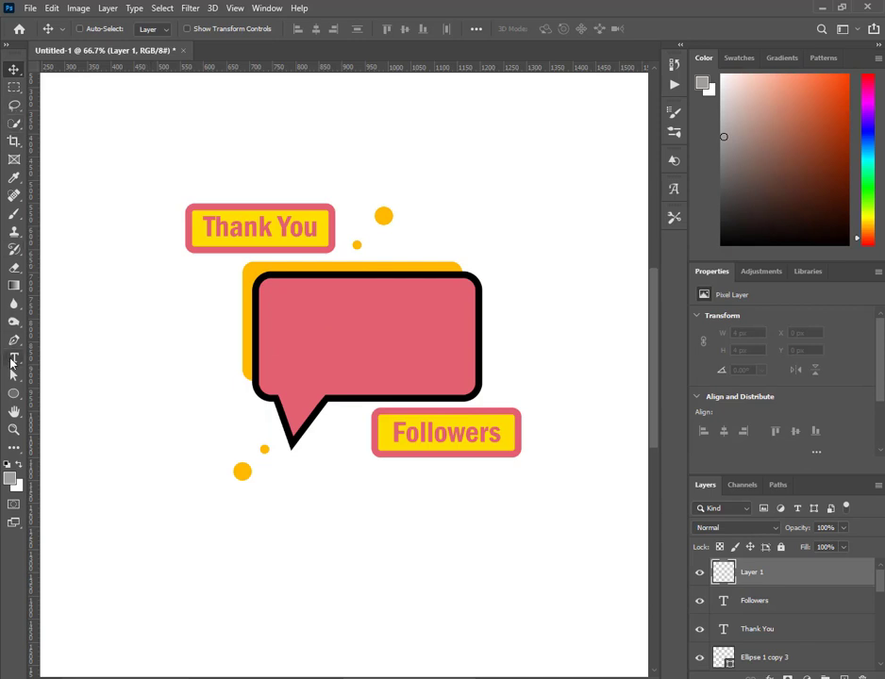
{"action": "key", "text": "t"}
{"action": "left_click", "coordinate": [157, 356]}
{"action": "type", "text": "50"}
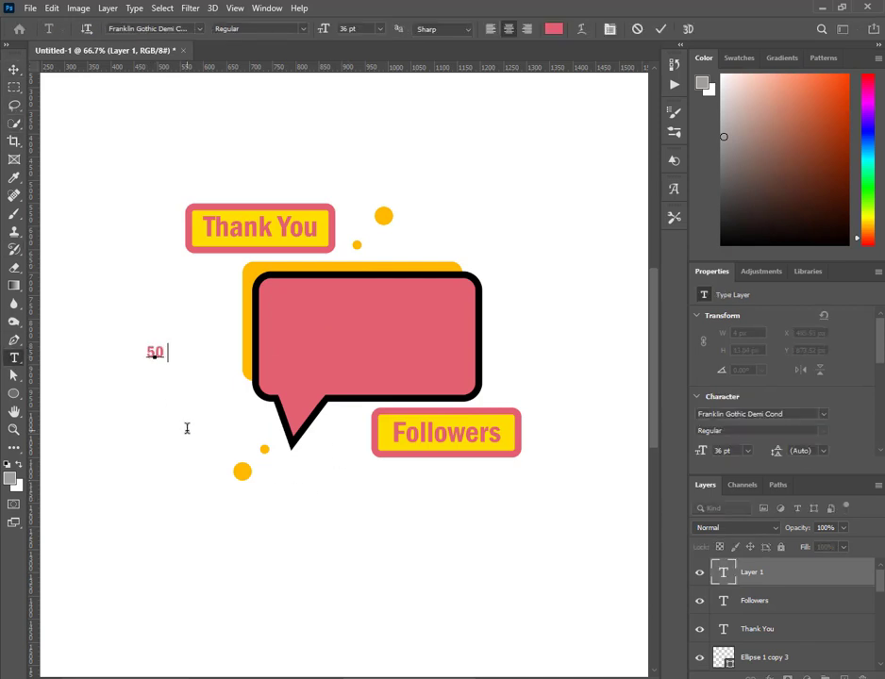
{"action": "type", "text": "K"}
{"action": "key", "text": "ctrl+Return"}
Scale the "50K" text up to about 233.64 pt.
{"action": "key", "text": "ctrl+t"}
{"action": "left_click_drag", "start_coordinate": [169, 364], "coordinate": [309, 464]}
{"action": "scroll", "coordinate": [783, 436], "scroll_direction": "down", "scroll_amount": 1}
{"action": "left_click", "coordinate": [14, 70]}
Recolor the "50K" text white and center it inside the speech bubble.
{"action": "left_click", "coordinate": [807, 440]}
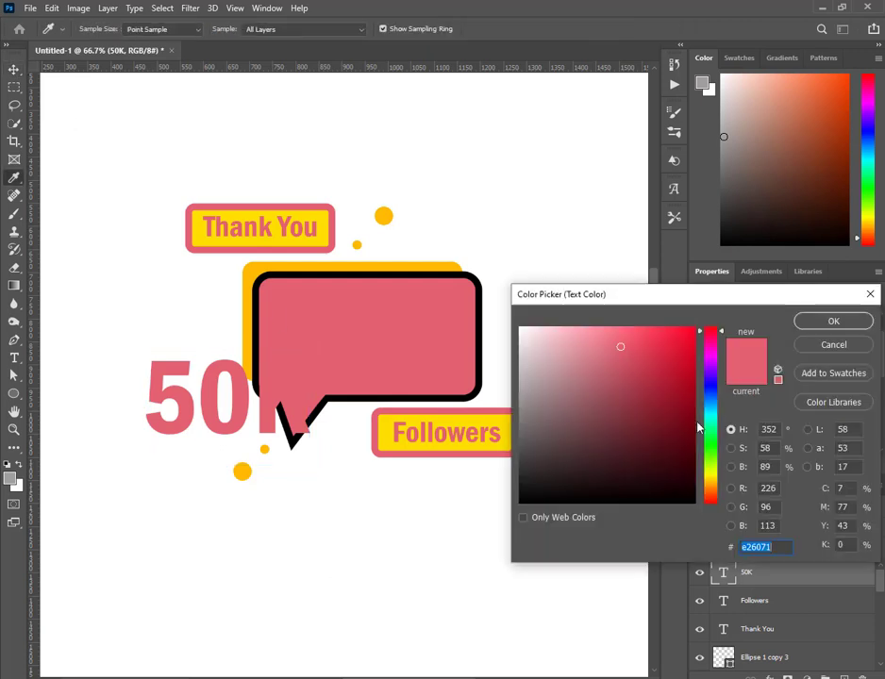
{"action": "left_click", "coordinate": [521, 328]}
{"action": "key", "text": "Return"}
{"action": "left_click_drag", "start_coordinate": [276, 392], "coordinate": [407, 344]}
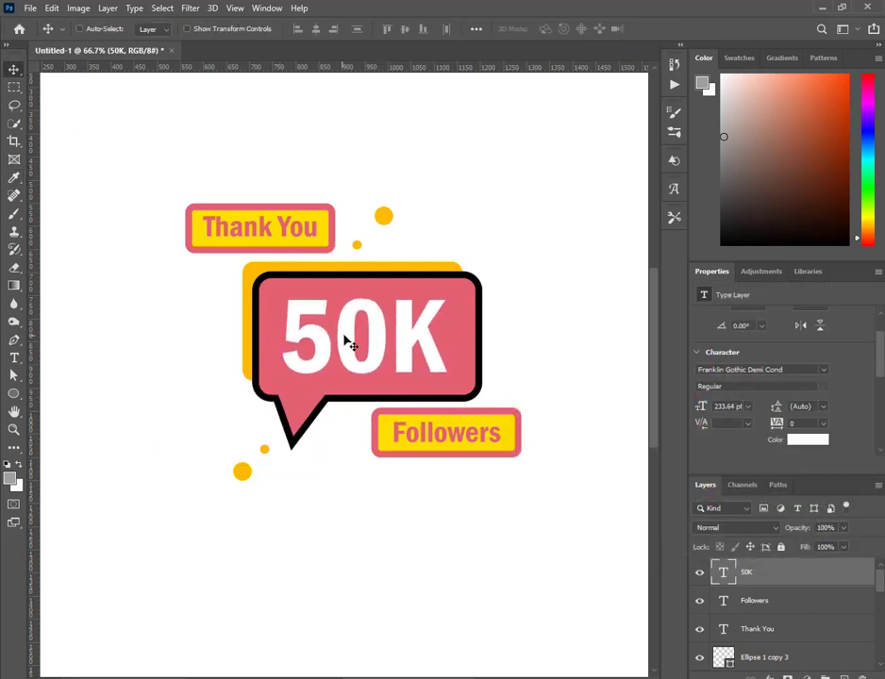
{"action": "mouse_move", "coordinate": [344, 335]}
{"action": "left_mouse_down"}
{"action": "mouse_move", "coordinate": [363, 335]}
{"action": "mouse_move", "coordinate": [359, 343]}
{"action": "left_mouse_up"}
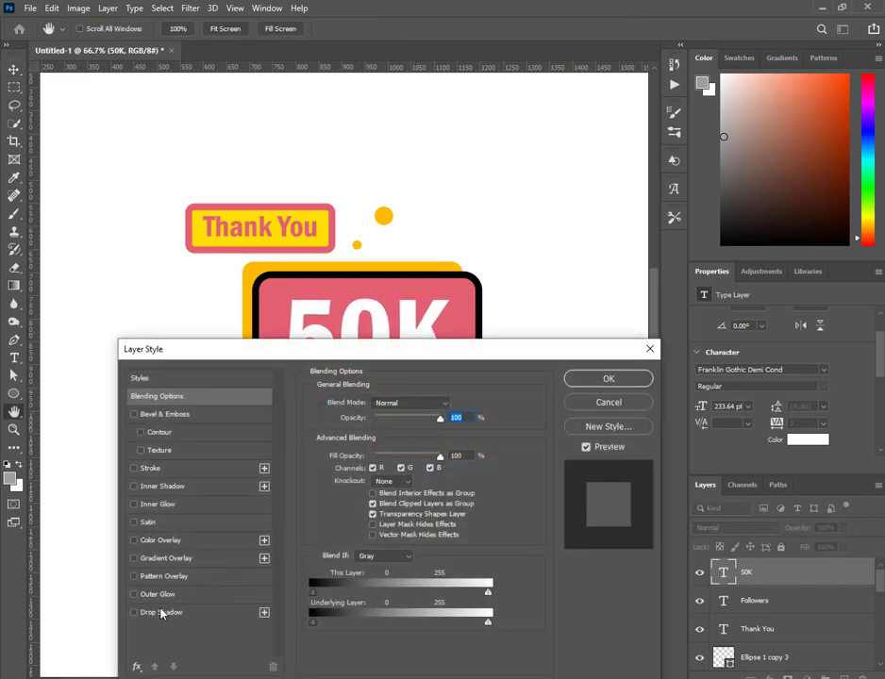
Add a black drop shadow to the "50K" text with a 111° angle, higher opacity and a tighter size.
{"action": "left_click", "coordinate": [160, 612]}
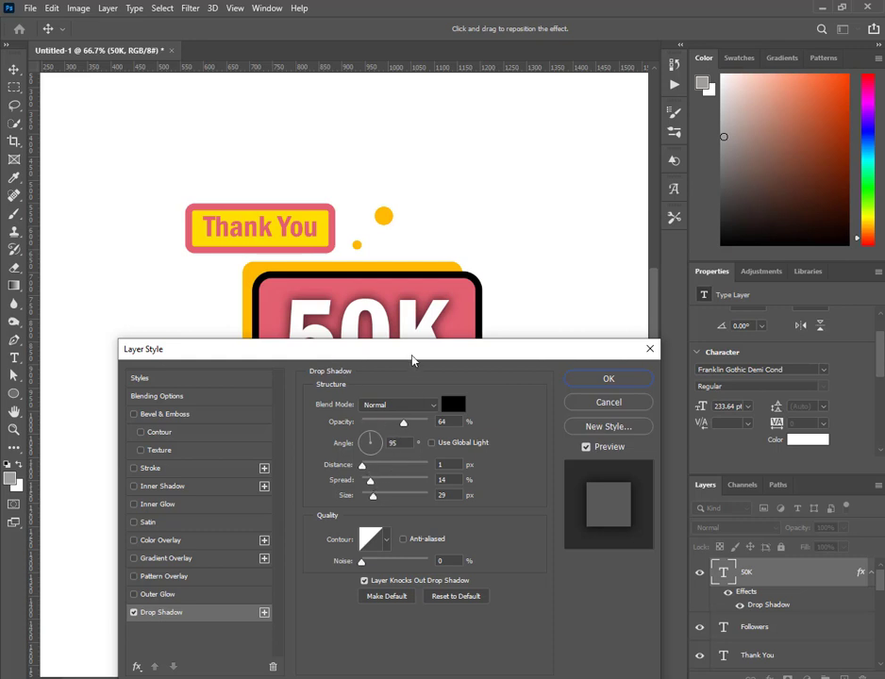
{"action": "left_click_drag", "start_coordinate": [413, 359], "coordinate": [413, 346]}
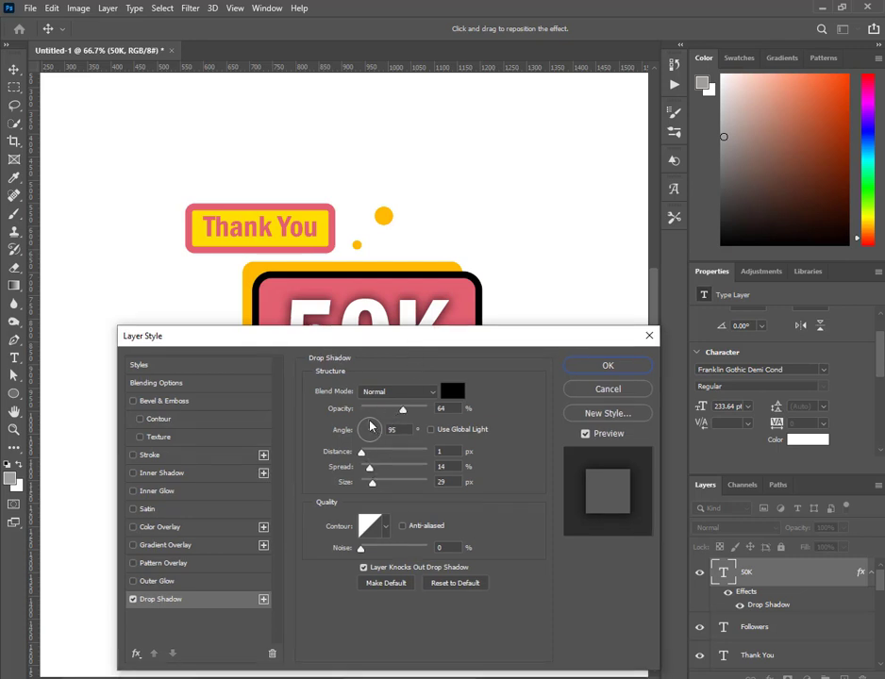
{"action": "left_click_drag", "start_coordinate": [372, 426], "coordinate": [365, 421]}
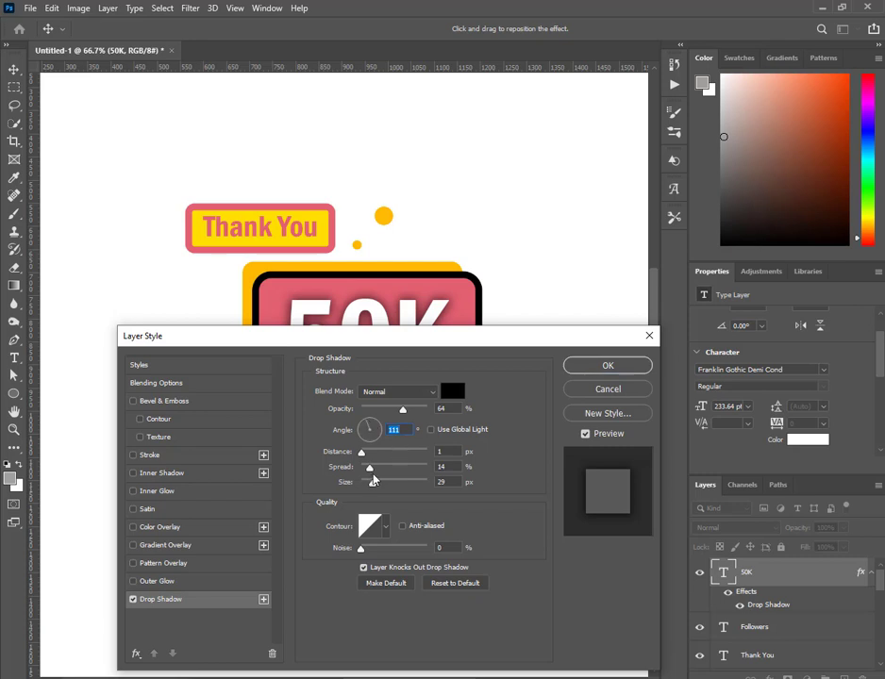
{"action": "left_click_drag", "start_coordinate": [373, 483], "coordinate": [371, 469]}
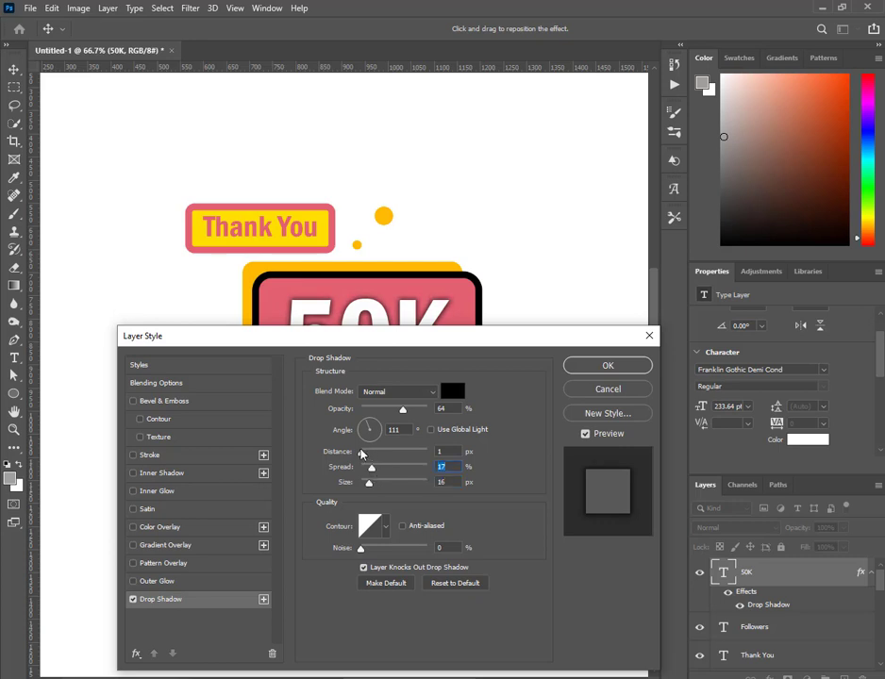
{"action": "left_click_drag", "start_coordinate": [404, 411], "coordinate": [436, 414]}
{"action": "mouse_move", "coordinate": [370, 467]}
{"action": "left_mouse_down"}
{"action": "mouse_move", "coordinate": [384, 469]}
{"action": "mouse_move", "coordinate": [369, 484]}
{"action": "left_mouse_up"}
{"action": "left_click_drag", "start_coordinate": [455, 337], "coordinate": [442, 457]}
{"action": "left_click", "coordinate": [596, 484]}
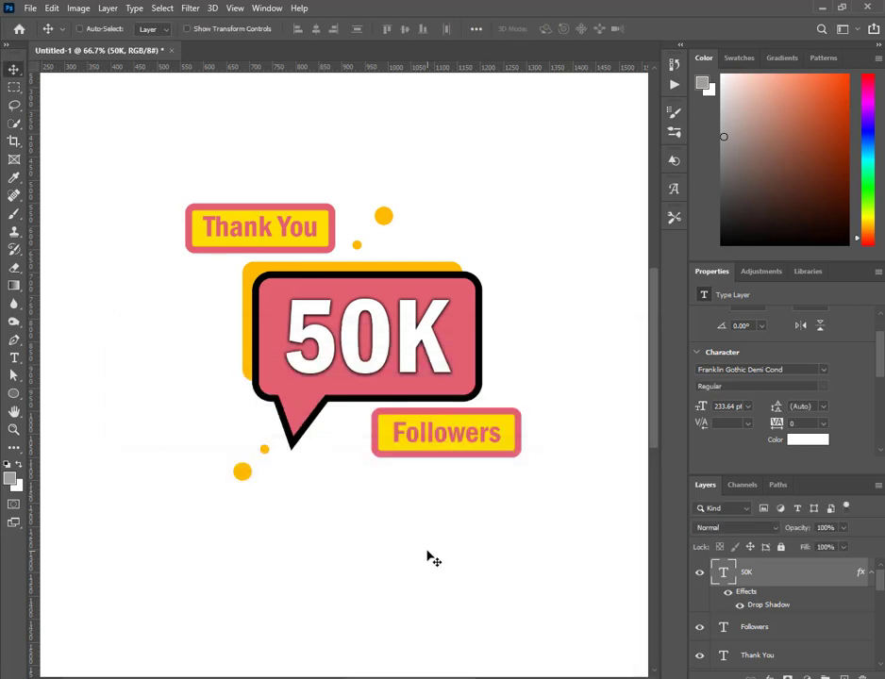
{"action": "key", "text": "ctrl+minus"}
{"action": "key", "text": "ctrl+minus"}
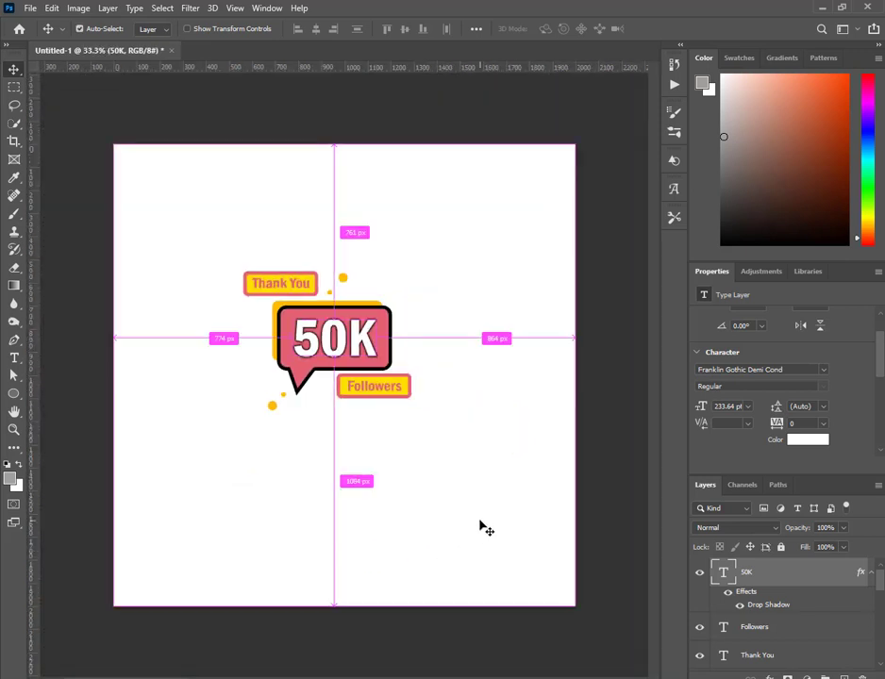
{"action": "key", "text": "ctrl+plus"}
{"action": "key", "text": "ctrl+plus"}
{"action": "key", "text": "ctrl+plus"}
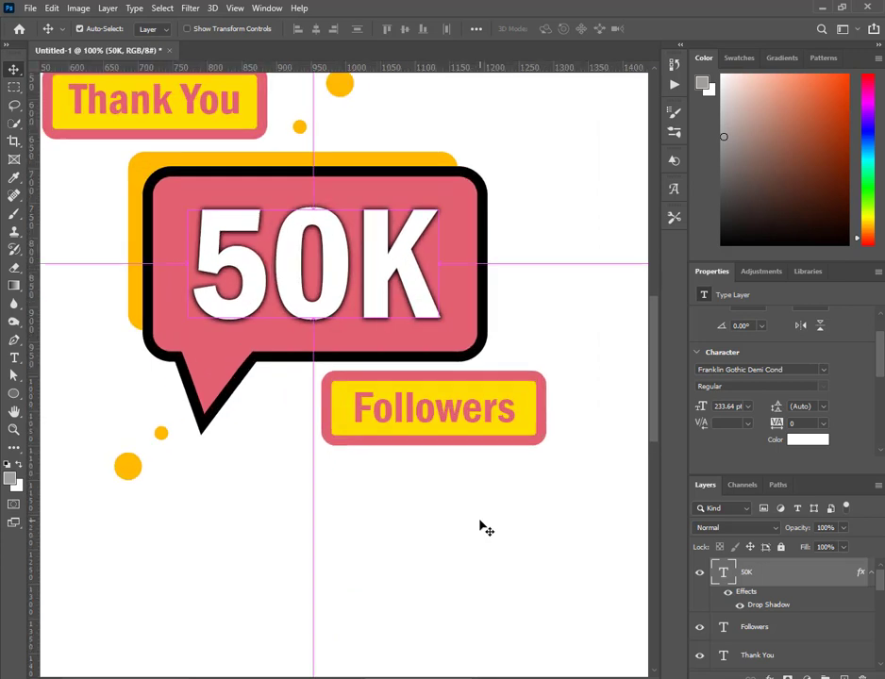
{"action": "scroll", "coordinate": [476, 500], "scroll_direction": "up", "scroll_amount": 2}
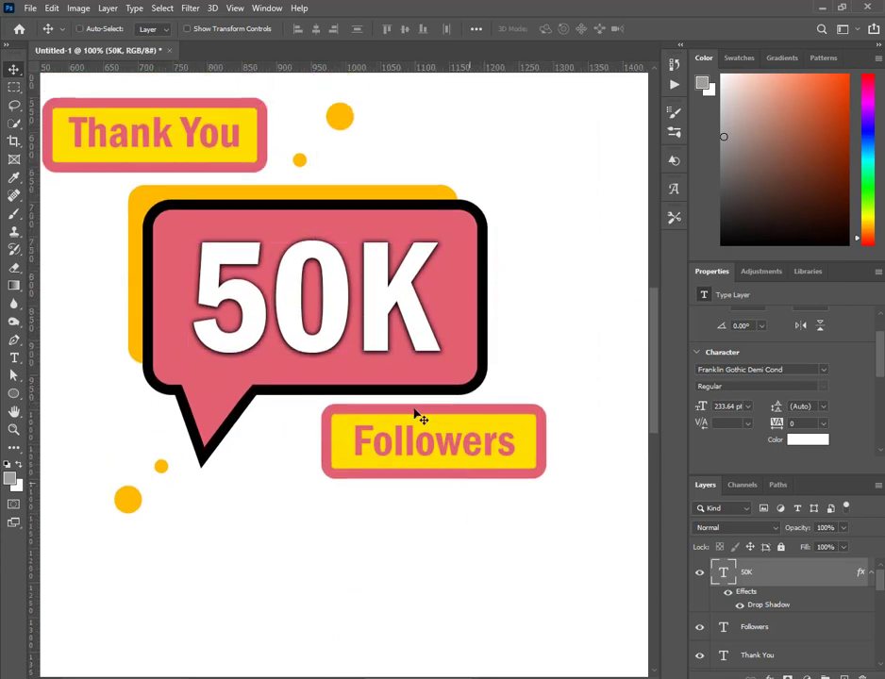